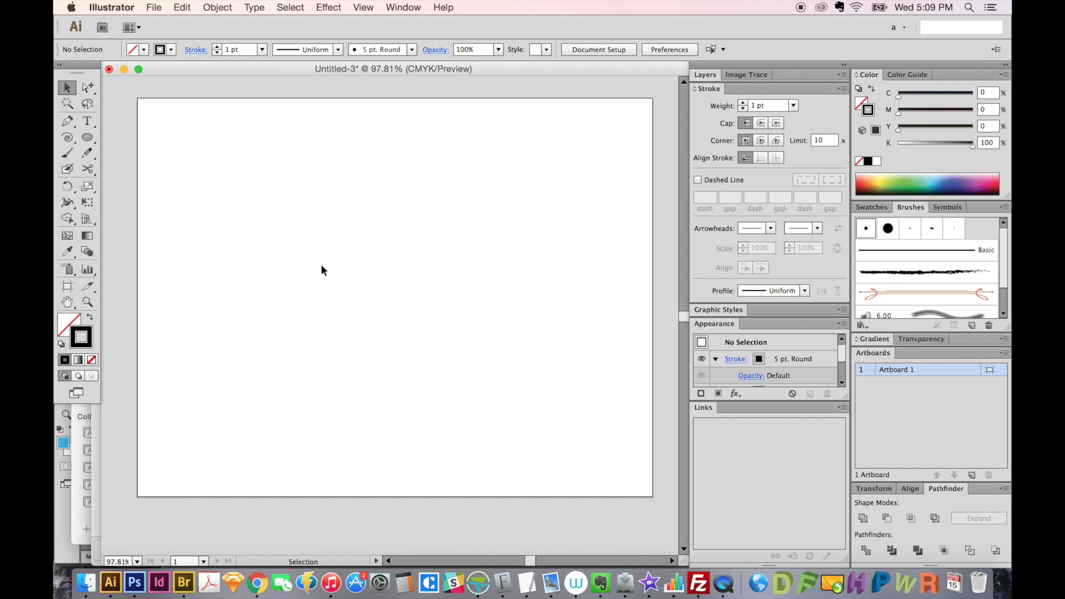
# Draw a pie graph in the upper-left part of the artboard and enlarge its data window beside it.
pyautogui.click(88, 270)
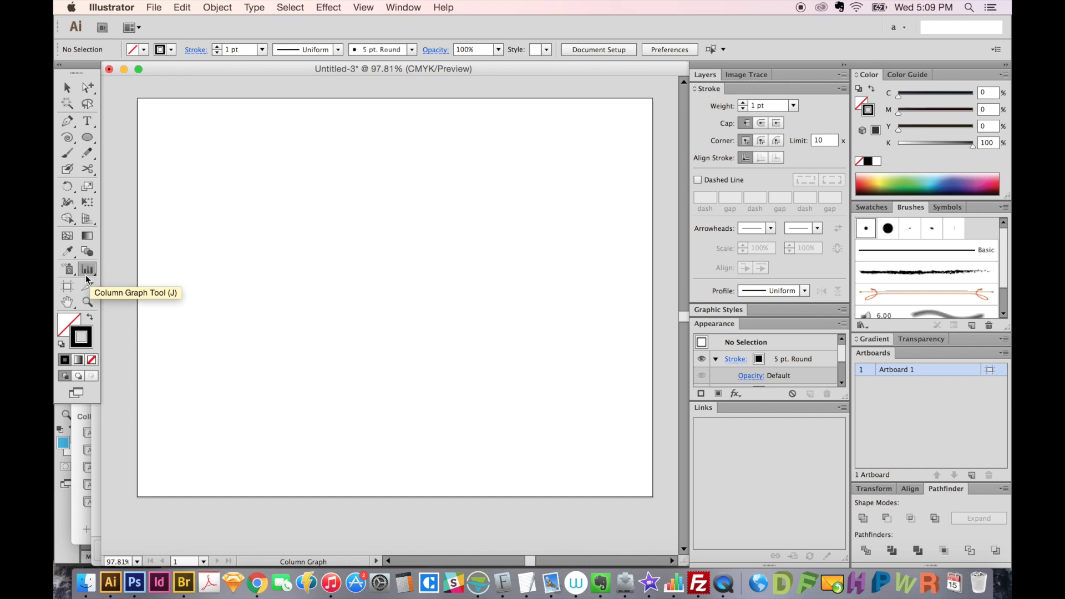
pyautogui.moveTo(88, 269); pyautogui.dragTo(159, 386)
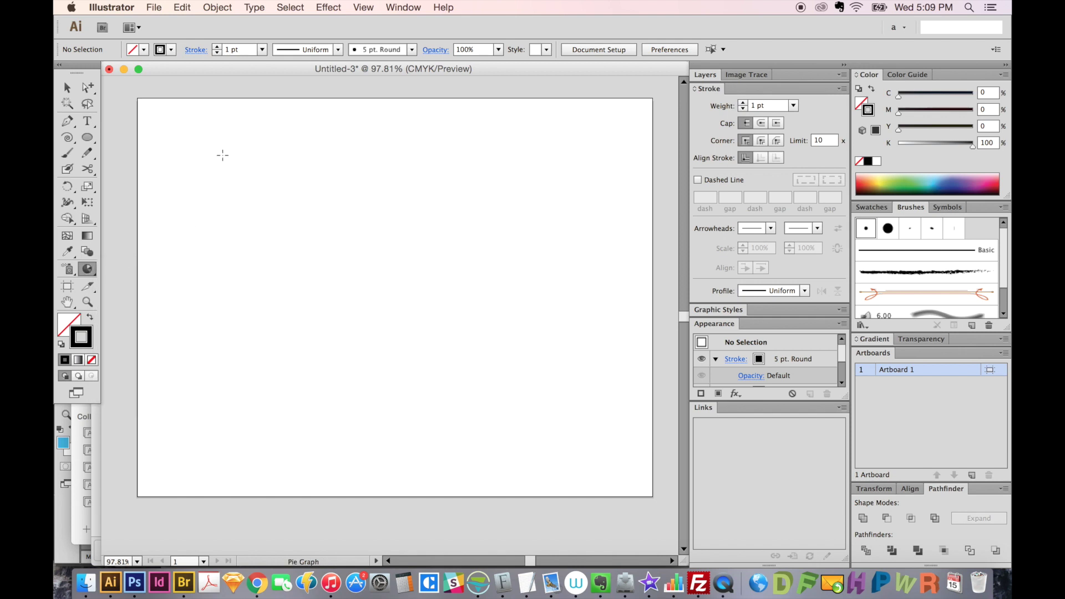
pyautogui.moveTo(213, 143); pyautogui.dragTo(350, 316)
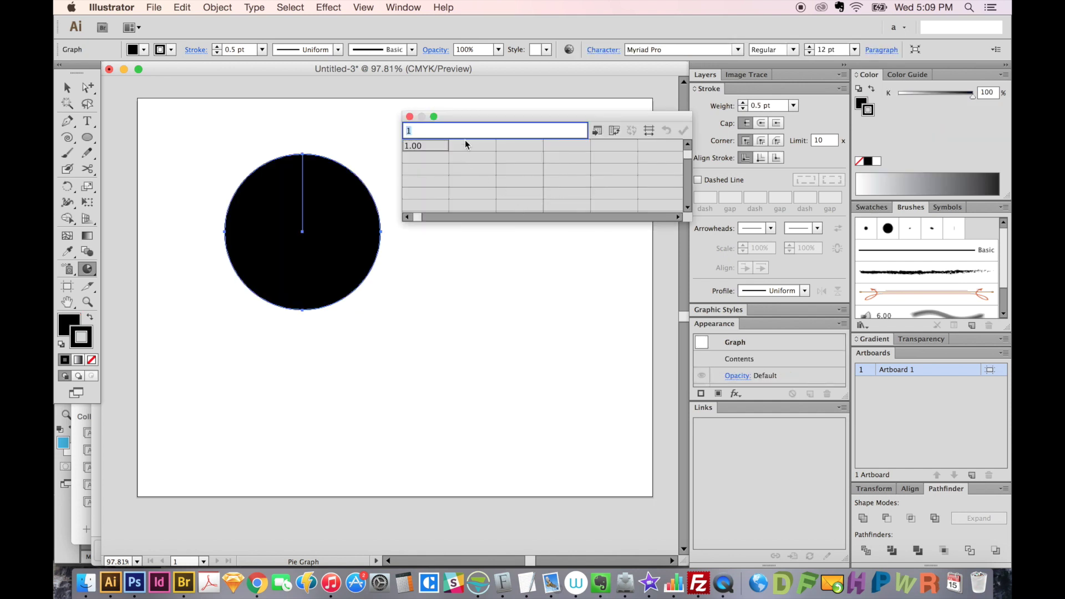
pyautogui.moveTo(535, 116); pyautogui.dragTo(536, 118)
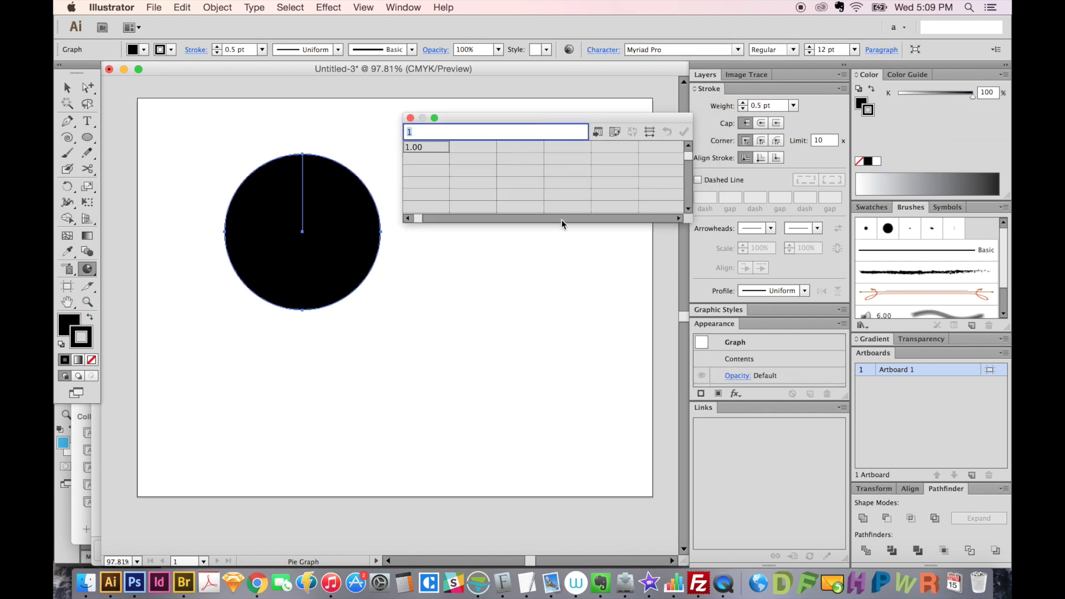
pyautogui.moveTo(691, 221); pyautogui.dragTo(756, 333)
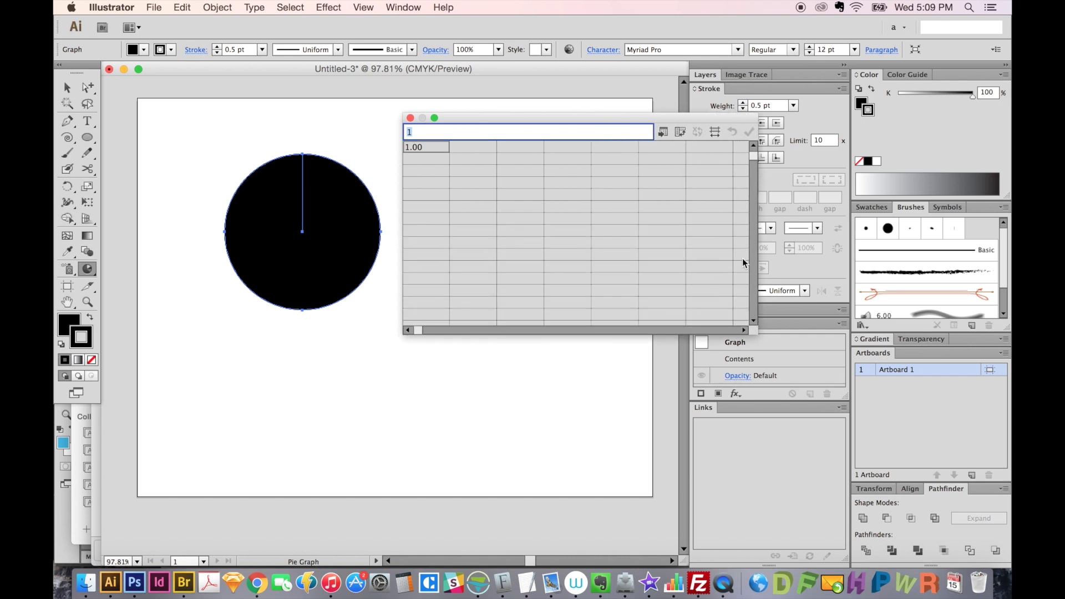
pyautogui.moveTo(499, 119); pyautogui.dragTo(386, 130)
# Enter the values 25, 27, 31 and 17 in the pie graph's first data row, apply them and close the data window.
pyautogui.write('33')
pyautogui.press('Tab')
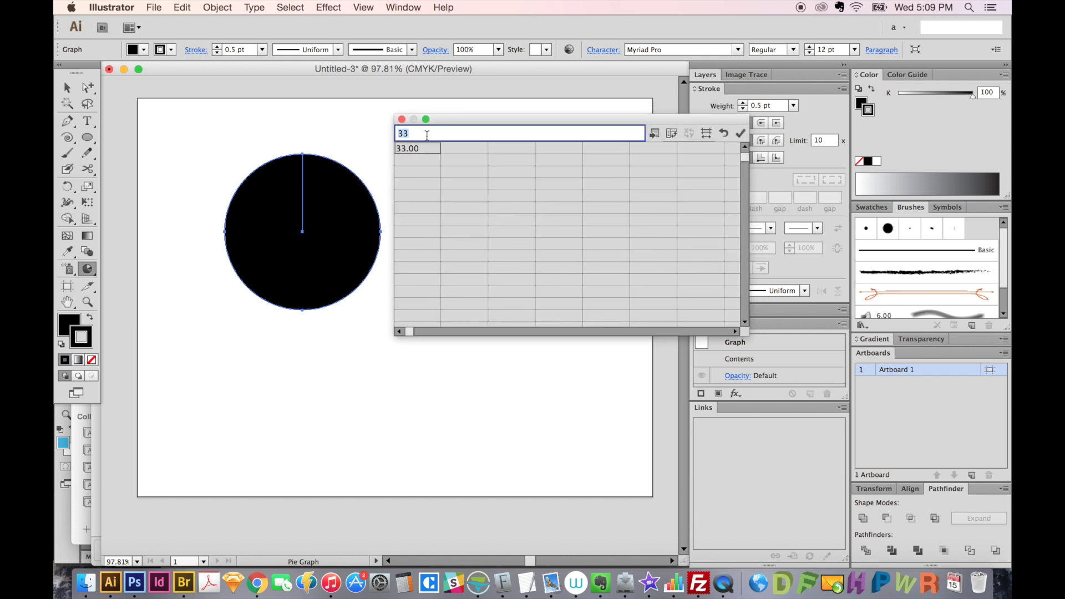
pyautogui.write('25')
pyautogui.press('Tab')
pyautogui.press('Tab')
pyautogui.write('3')
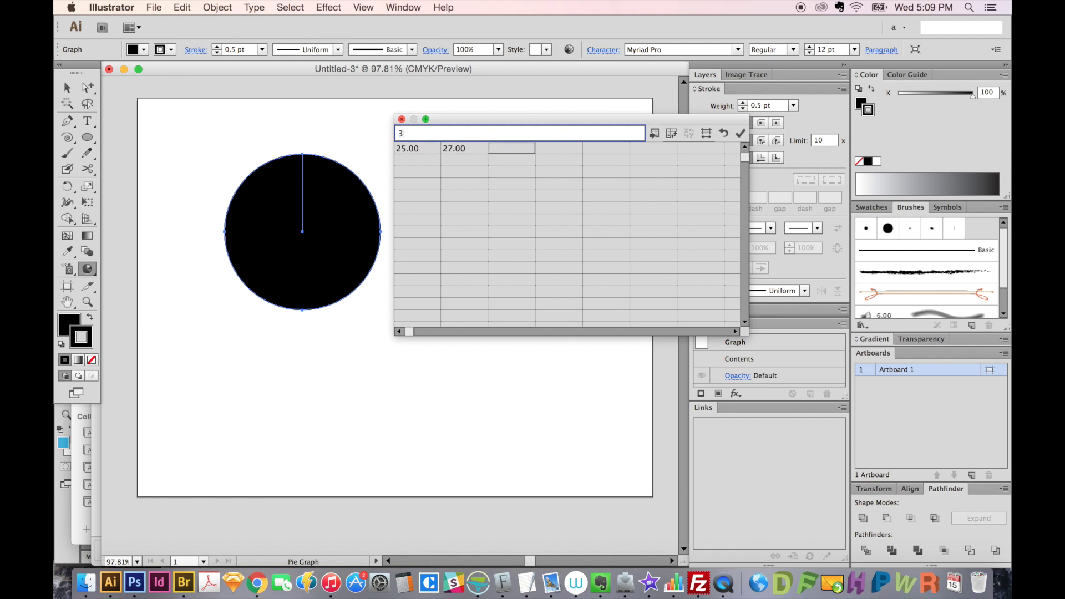
pyautogui.write('1')
pyautogui.press('Tab')
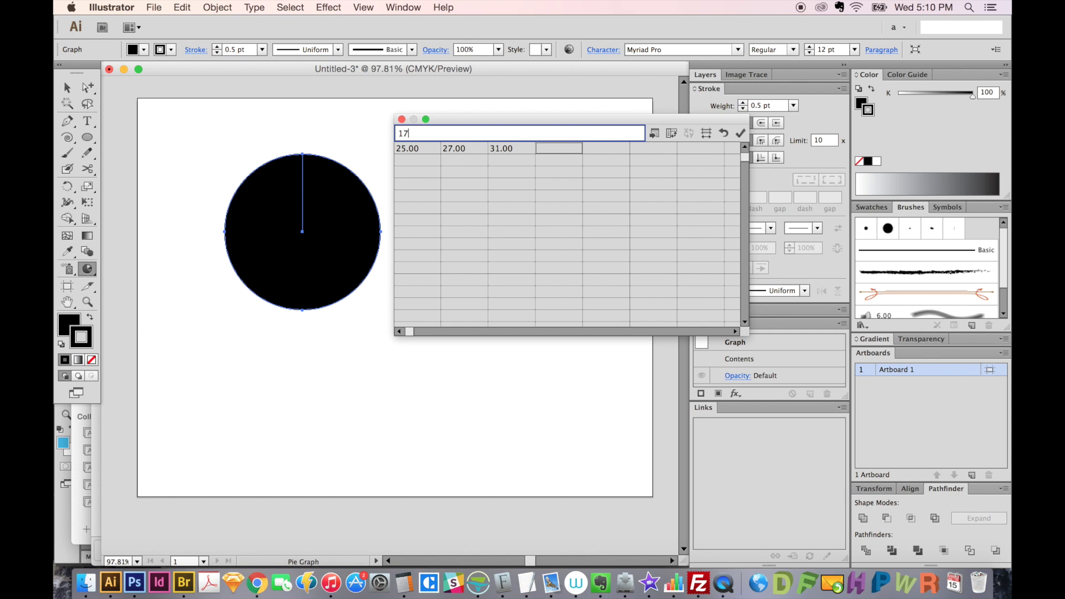
pyautogui.press('KP_Enter')
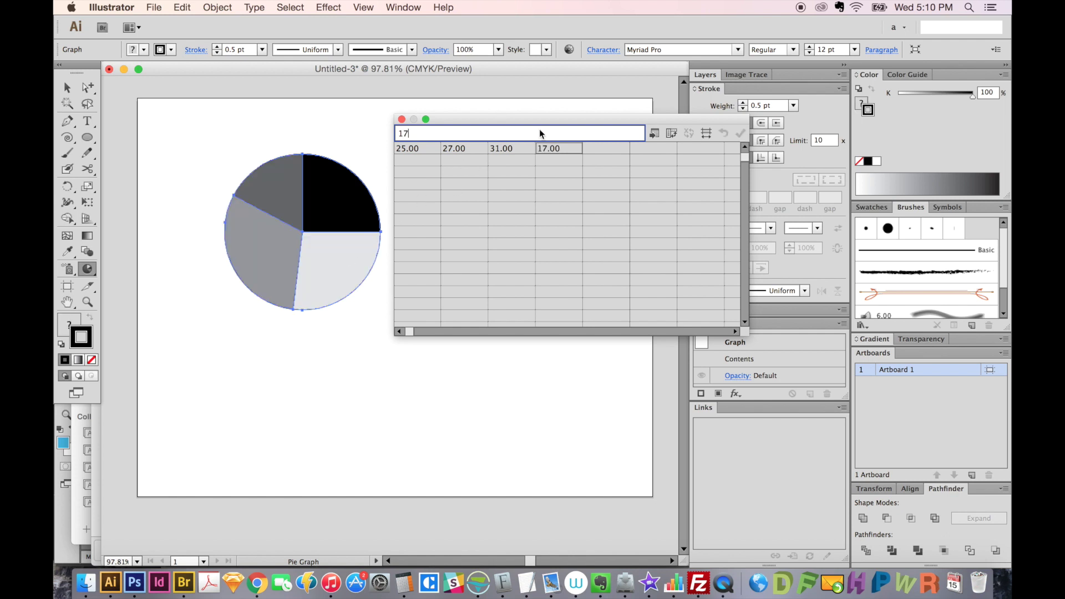
pyautogui.moveTo(532, 119); pyautogui.dragTo(558, 147)
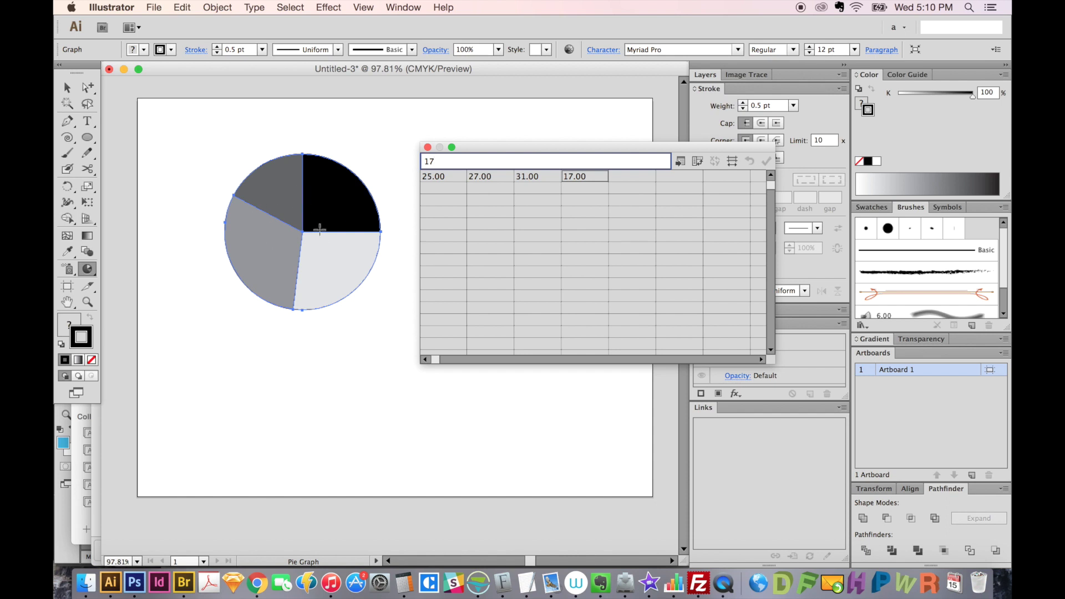
pyautogui.moveTo(444, 147); pyautogui.dragTo(479, 138)
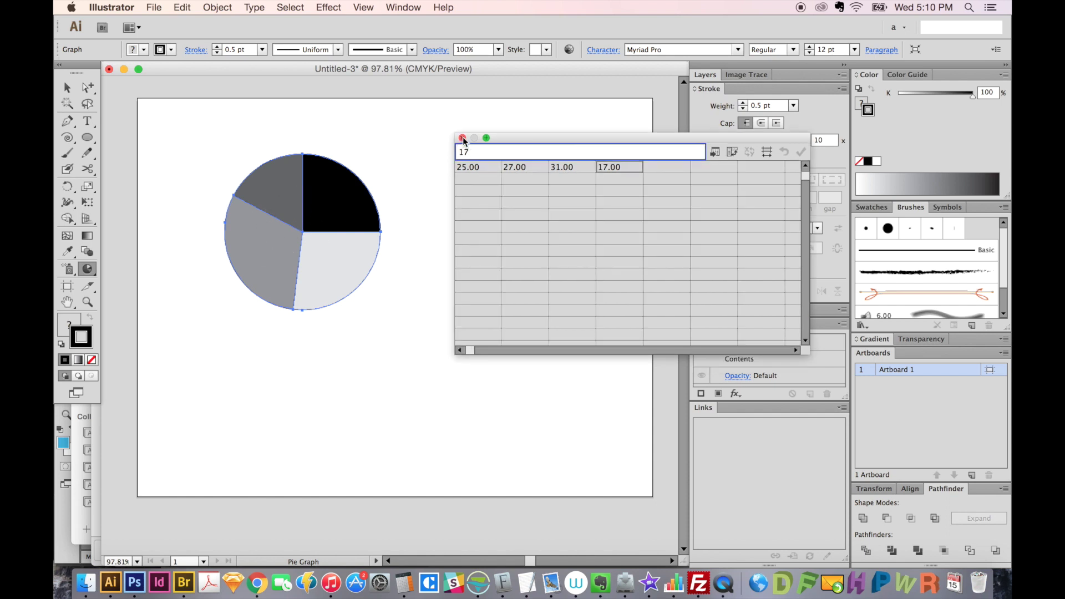
pyautogui.click(462, 138)
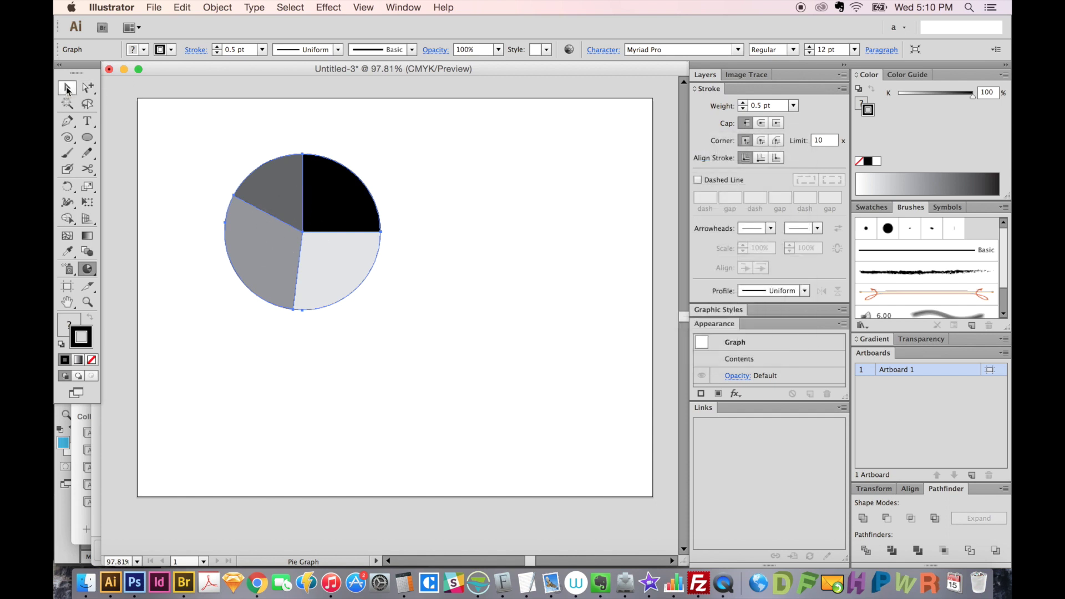
# Place a backup copy of the pie graph beside the artboard, level with the original.
pyautogui.click(67, 87)
pyautogui.click(207, 255)
pyautogui.moveTo(311, 265); pyautogui.dragTo(224, 270)
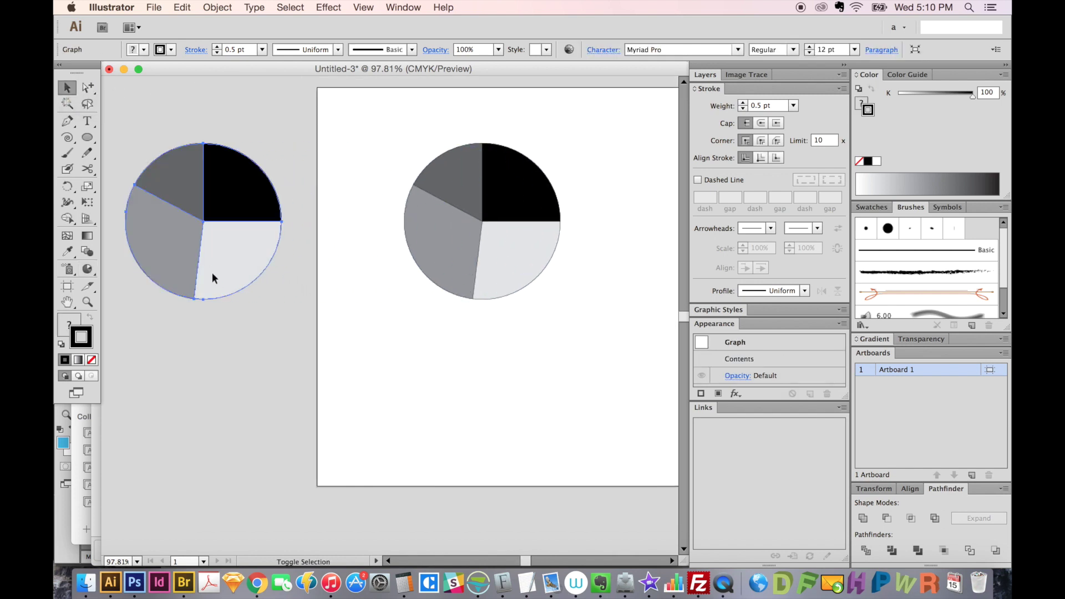
# Flatten the transparency of the pie graph on the artboard with the Medium Resolution preset and strokes converted to outlines.
pyautogui.click(517, 246)
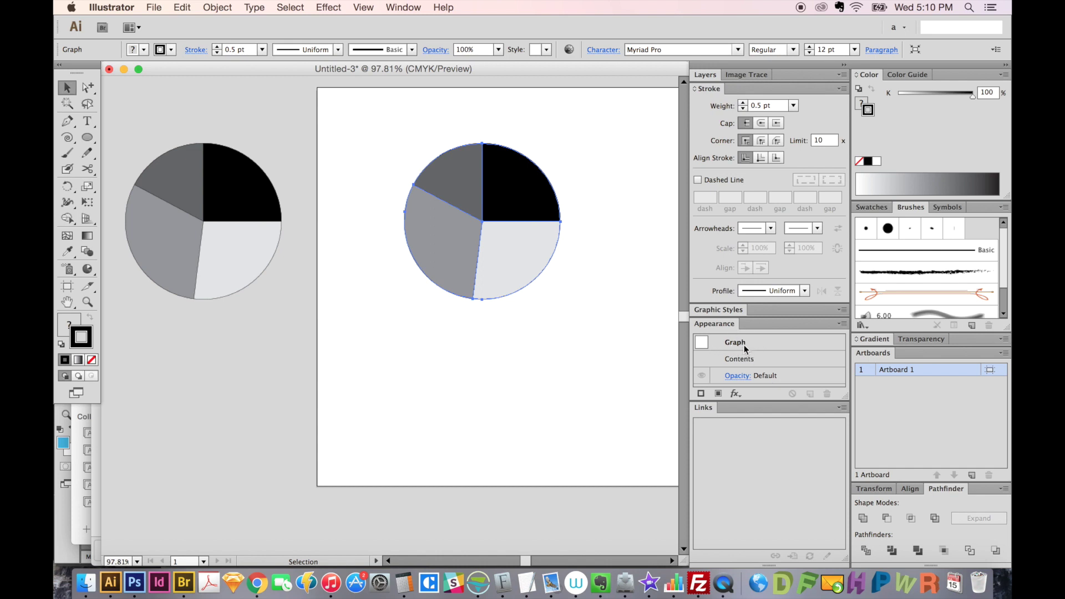
pyautogui.click(216, 7)
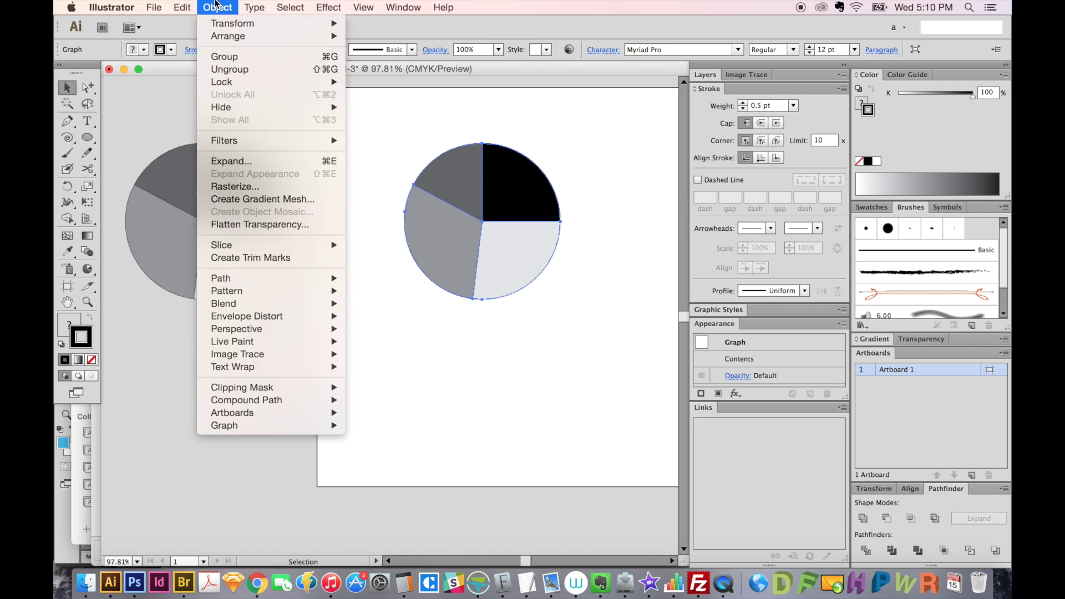
pyautogui.click(255, 225)
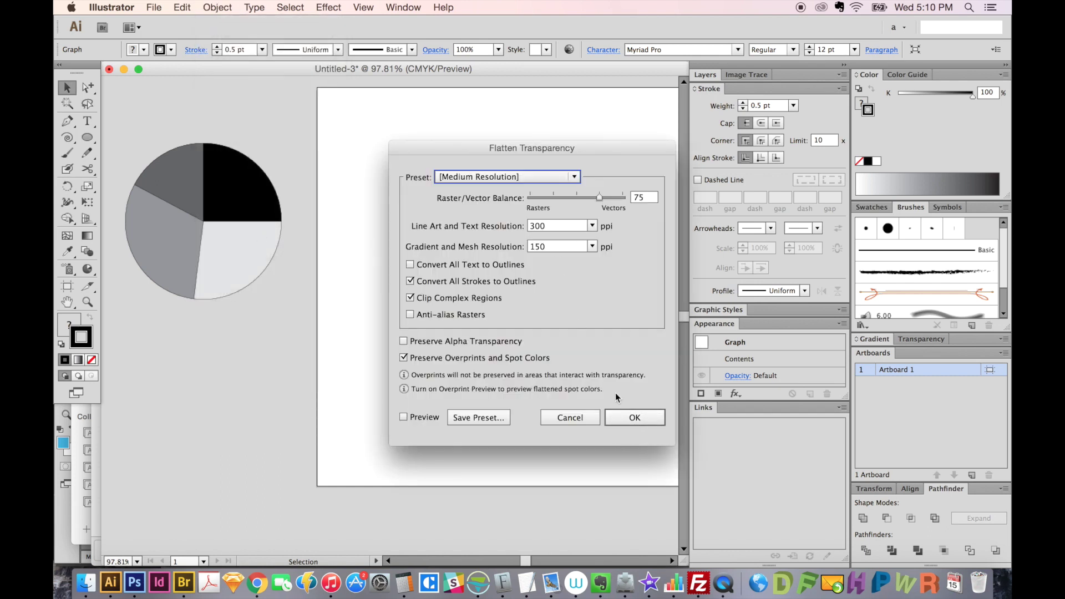
pyautogui.click(644, 418)
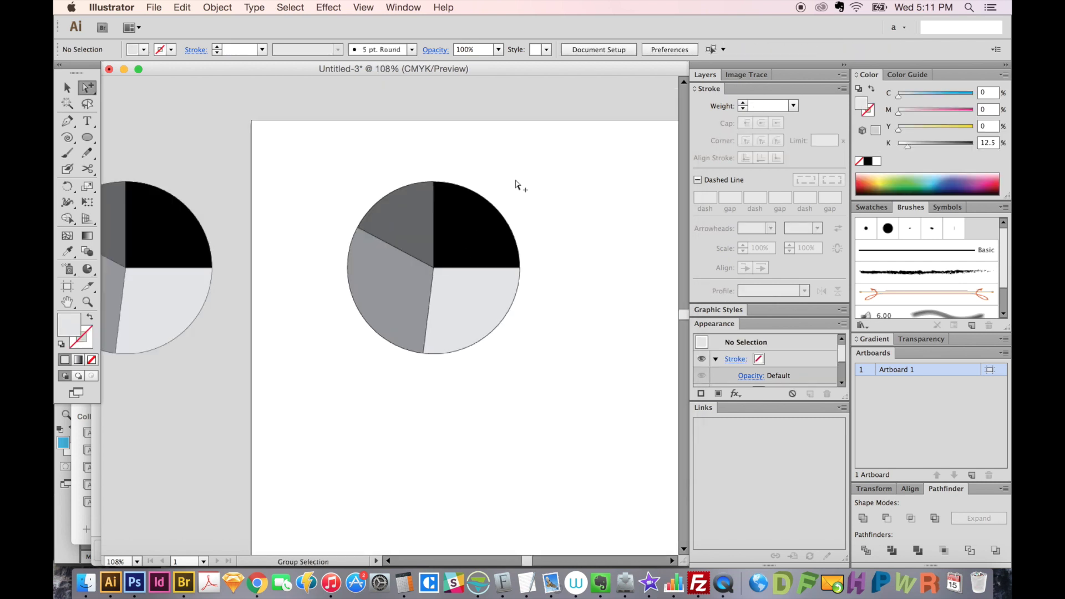
# Select everything with the black wedge's fill colour, exclude the wedge itself and delete the black outlines around the slices.
pyautogui.press('z')
pyautogui.moveTo(584, 131); pyautogui.dragTo(240, 424)
pyautogui.moveTo(360, 339); pyautogui.dragTo(352, 362)
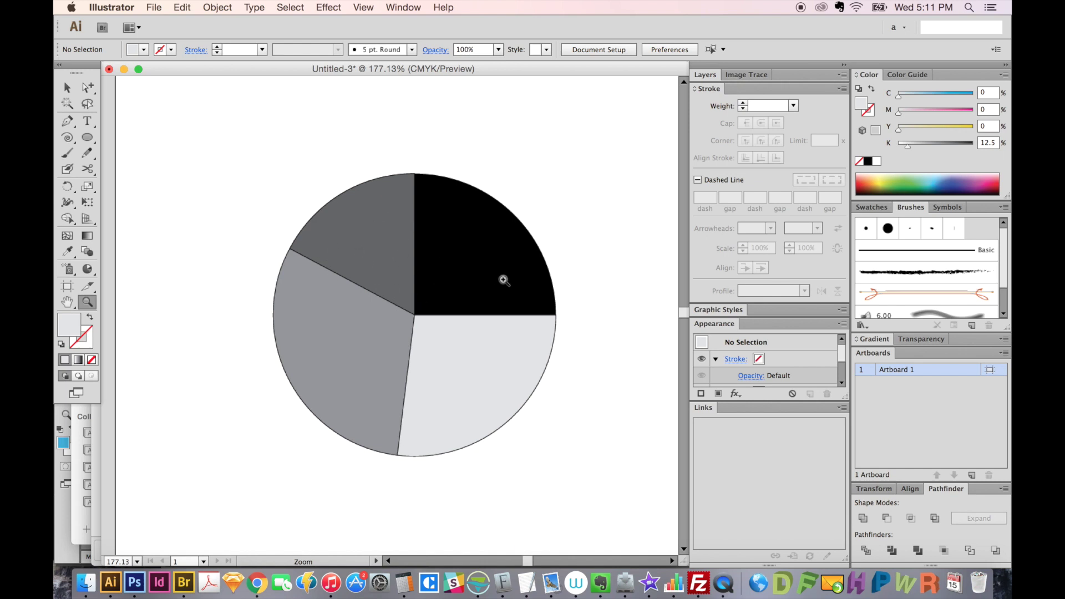
pyautogui.press('a')
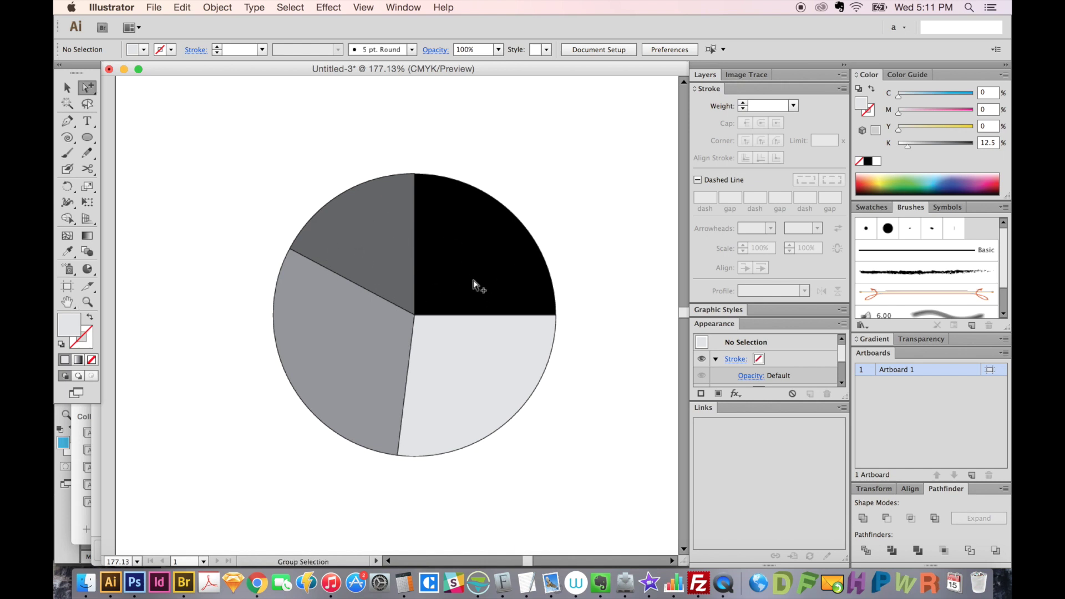
pyautogui.click(468, 251)
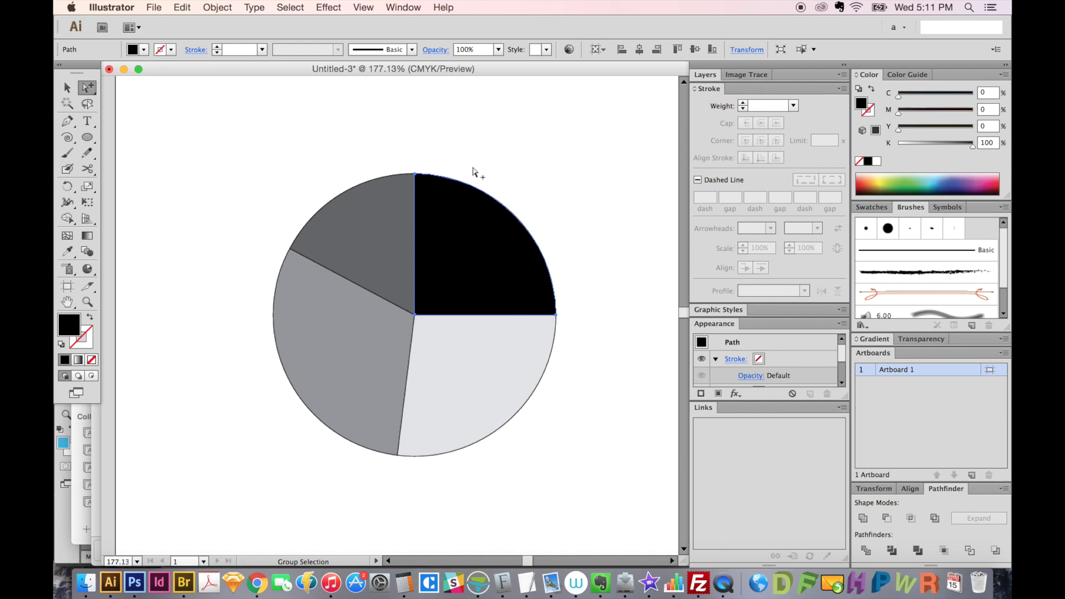
pyautogui.click(291, 7)
pyautogui.moveTo(332, 129)
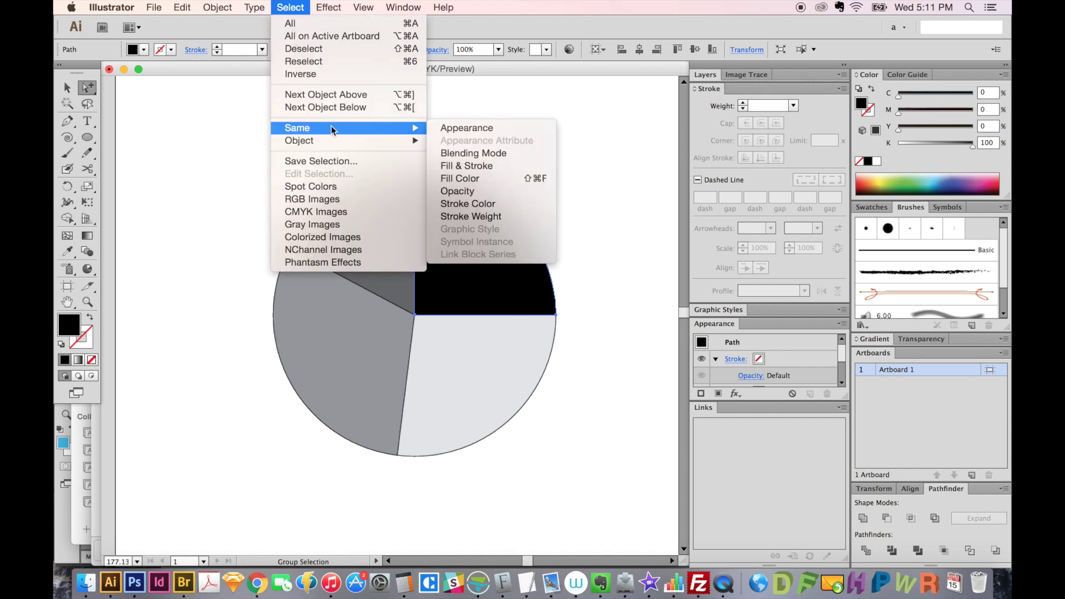
pyautogui.click(499, 178)
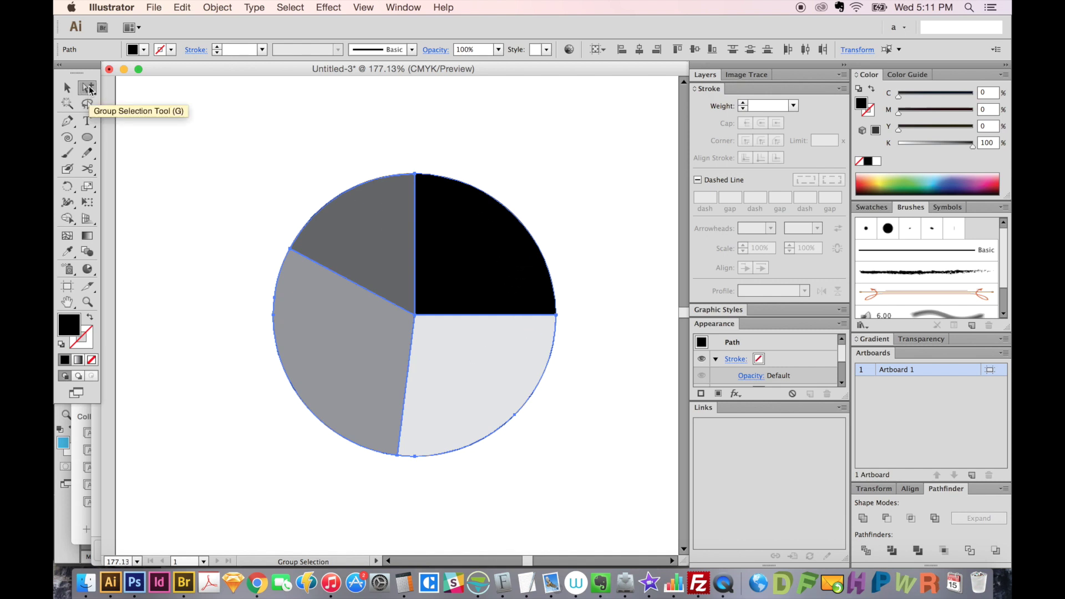
pyautogui.keyDown('shift'); pyautogui.click(471, 262); pyautogui.keyUp('shift')
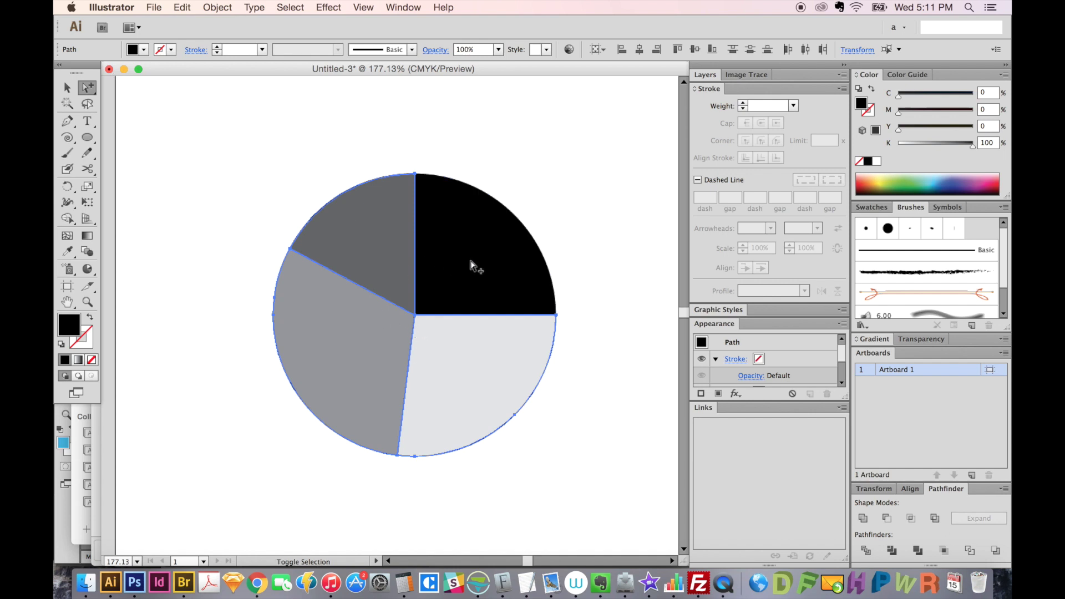
pyautogui.click(562, 335)
# Recolour the slices: dark grey to green, mid grey to yellow-green, light grey to pale yellow, and black to bright yellow.
pyautogui.press('z')
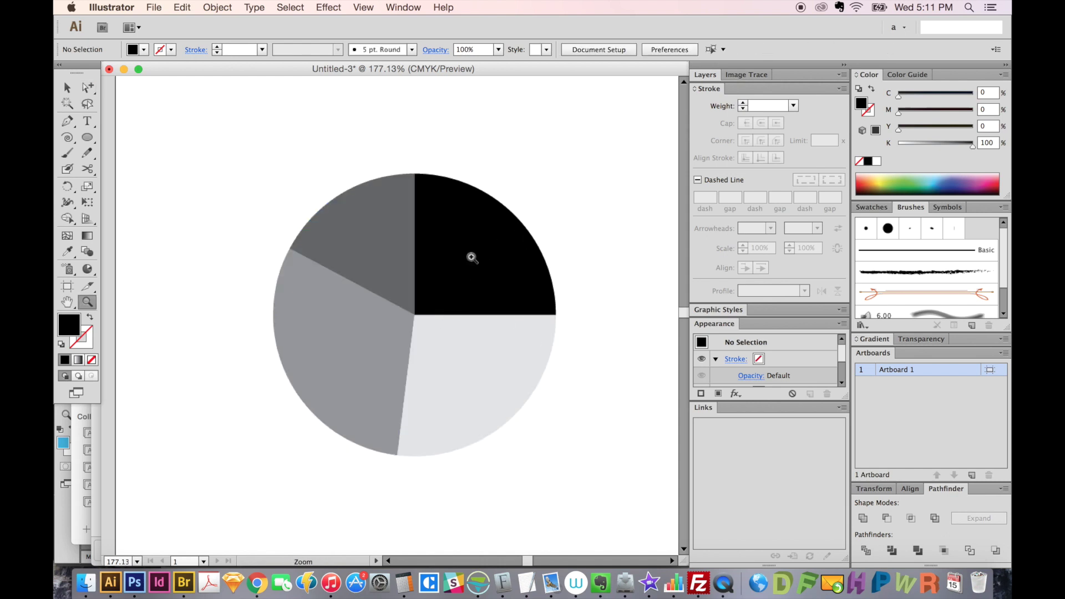
pyautogui.moveTo(471, 255); pyautogui.dragTo(390, 352)
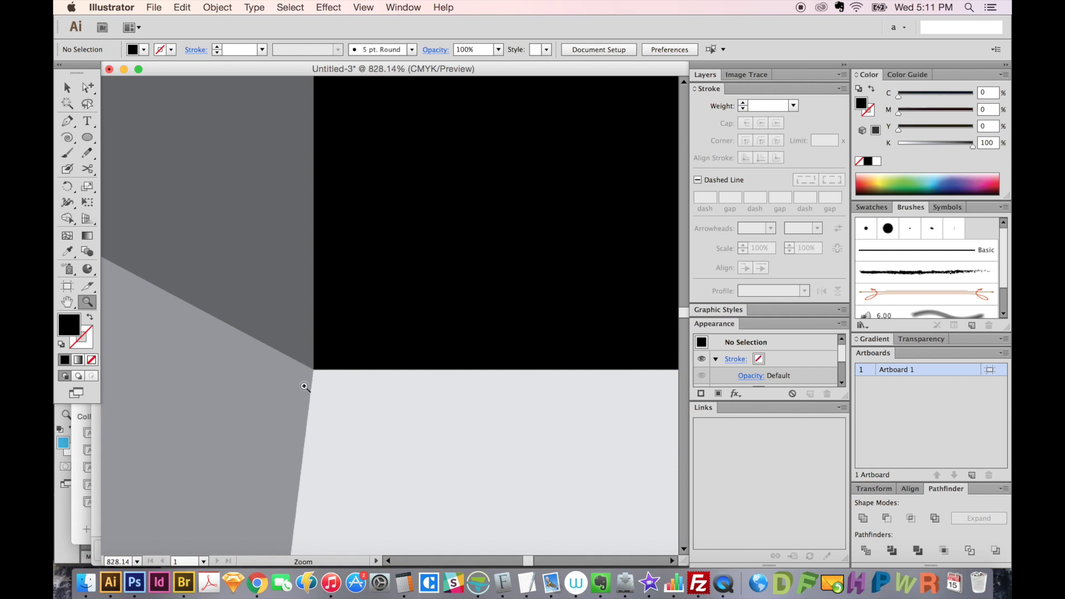
pyautogui.press('super+minus')
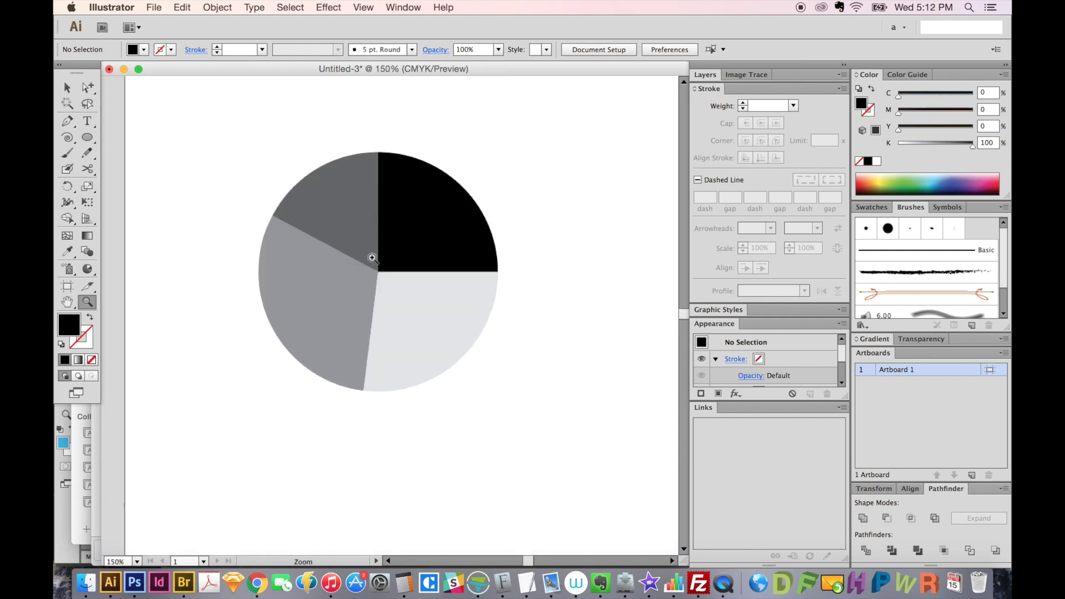
pyautogui.press('a')
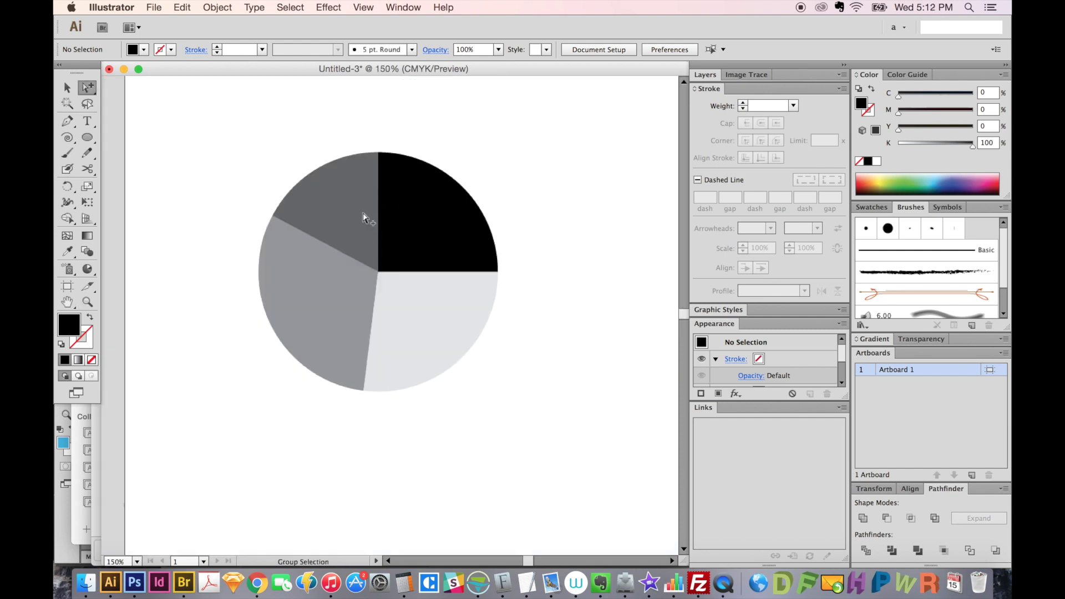
pyautogui.click(363, 217)
pyautogui.click(910, 178)
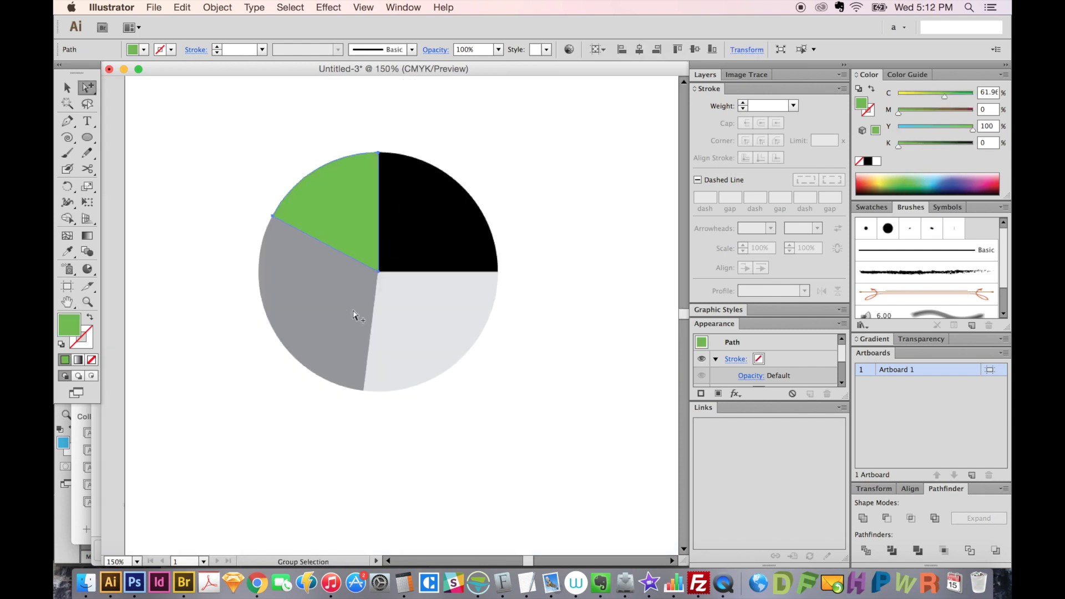
pyautogui.click(355, 314)
pyautogui.moveTo(904, 177); pyautogui.dragTo(880, 179)
pyautogui.click(442, 325)
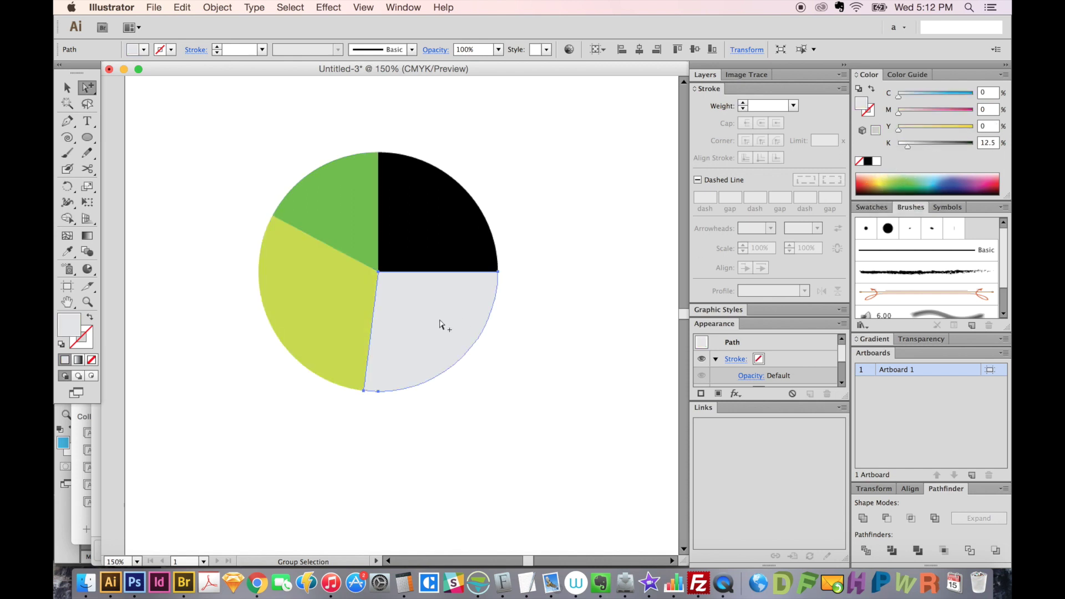
pyautogui.click(888, 178)
pyautogui.click(880, 177)
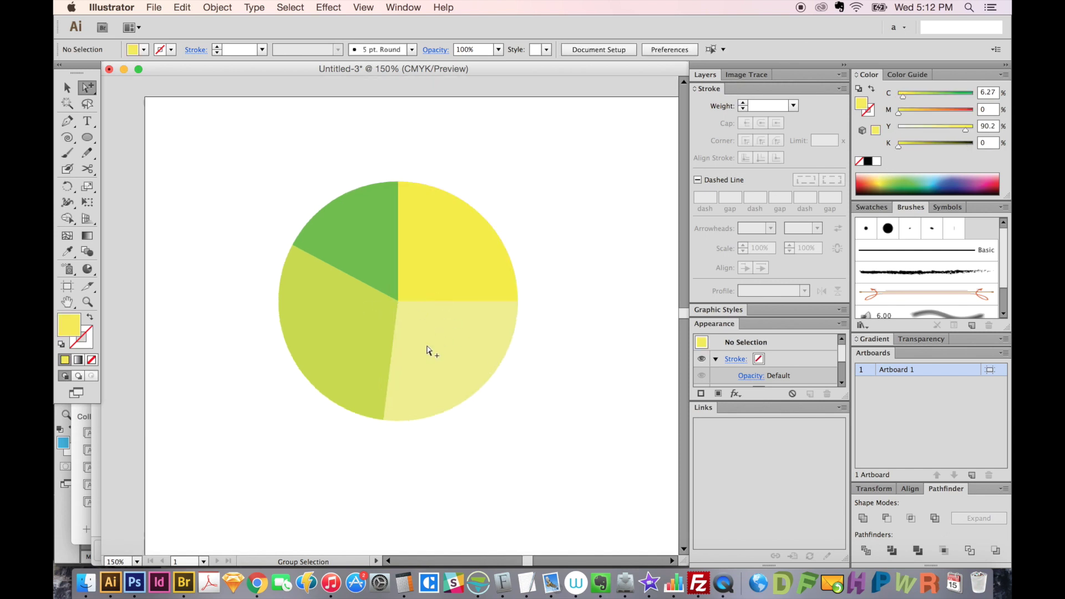
# Draw a circle from the pie's centre, a little under two thirds of its diameter, and fill it white to form a ring.
pyautogui.moveTo(367, 358); pyautogui.dragTo(368, 330)
pyautogui.moveTo(389, 239); pyautogui.dragTo(377, 260)
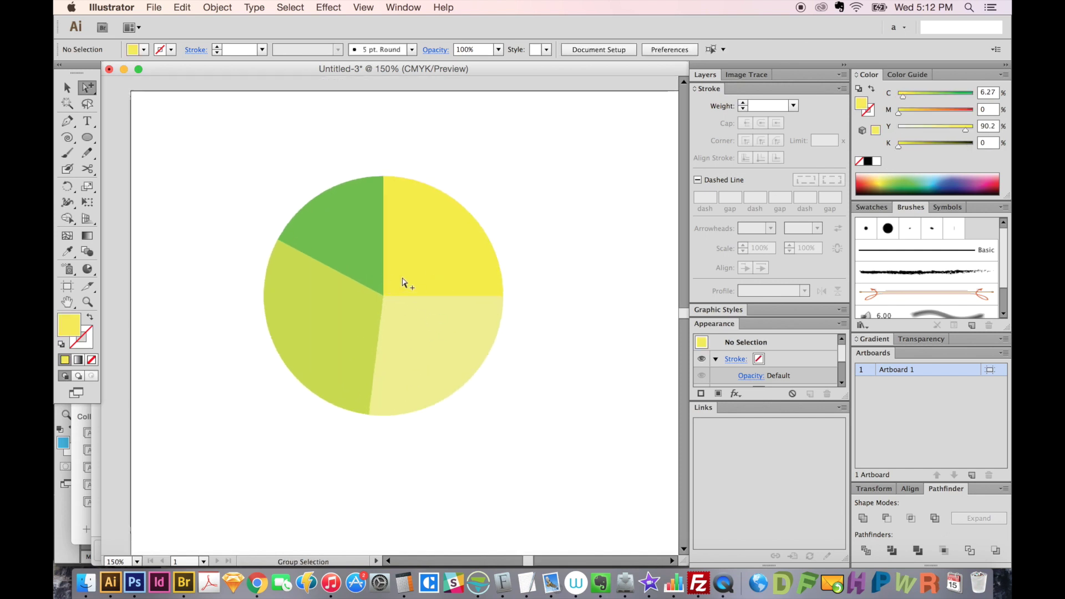
pyautogui.press('l')
pyautogui.moveTo(382, 295); pyautogui.dragTo(458, 361)
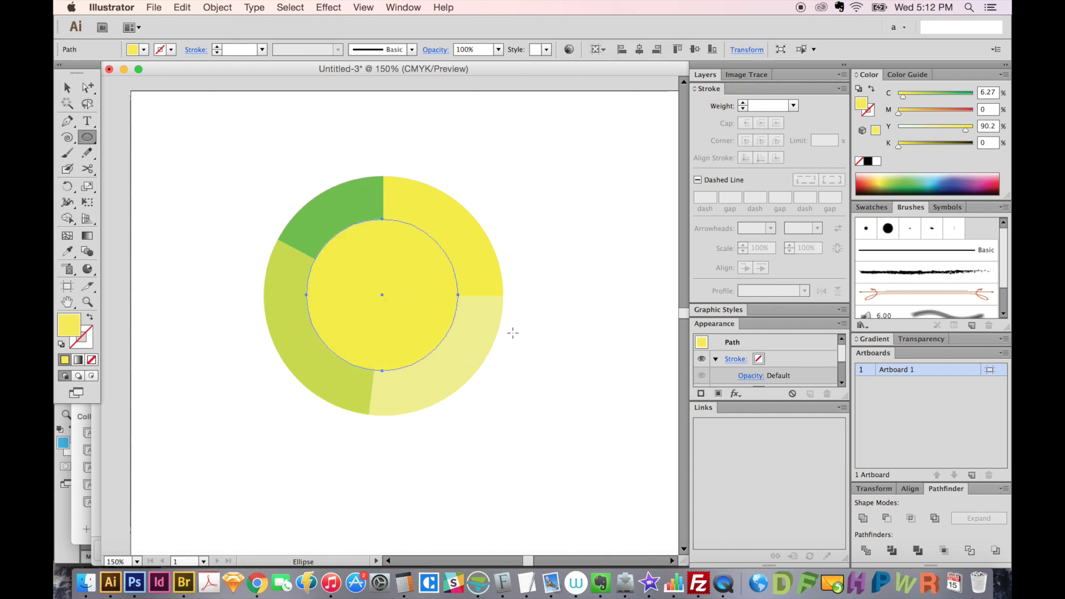
pyautogui.press('i')
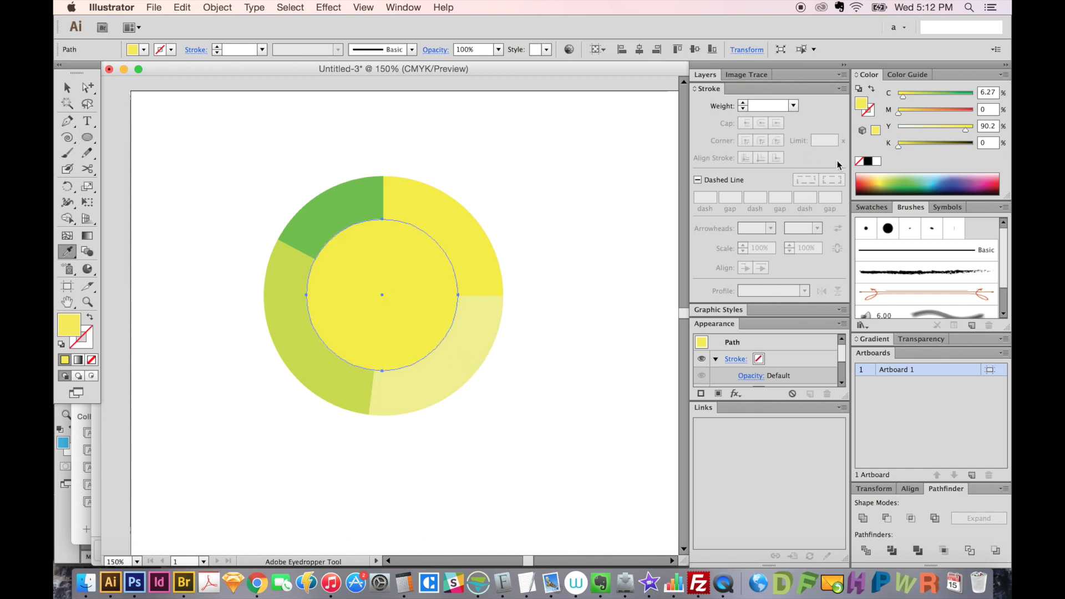
pyautogui.click(878, 162)
# Centre the coloured slices and the white circle on each other horizontally and vertically, with alignment relative to the selection.
pyautogui.press('super+shift+a')
pyautogui.press('v')
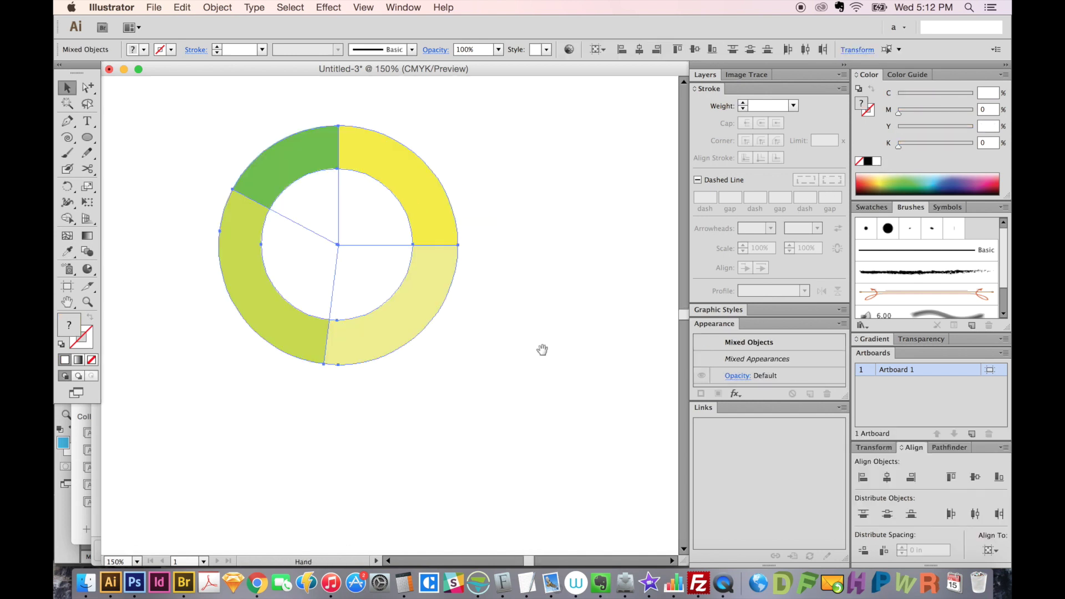
pyautogui.moveTo(424, 340); pyautogui.dragTo(525, 377)
pyautogui.click(987, 550)
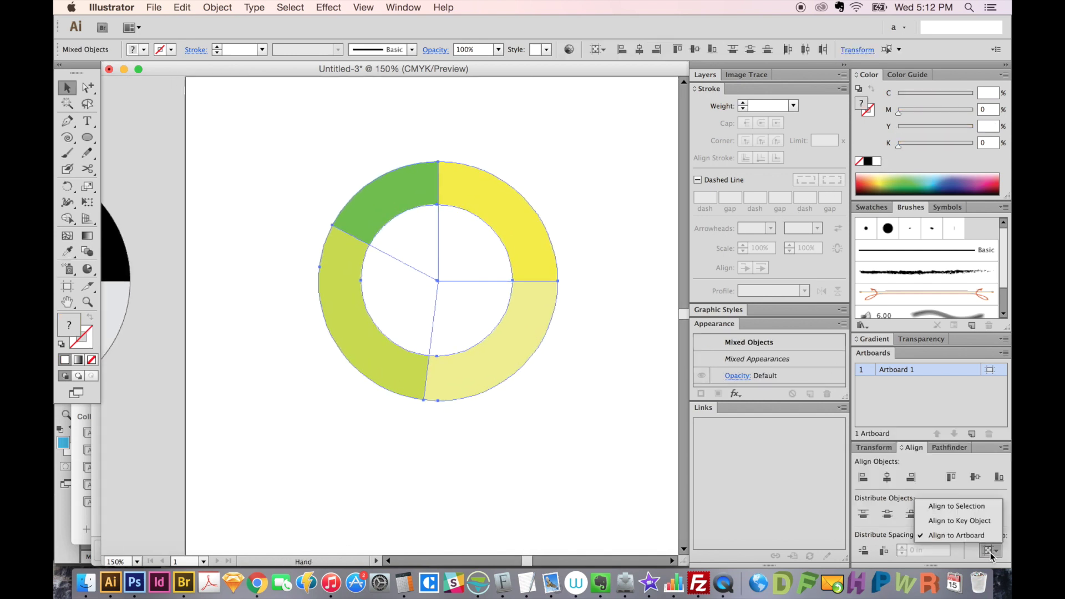
pyautogui.click(966, 506)
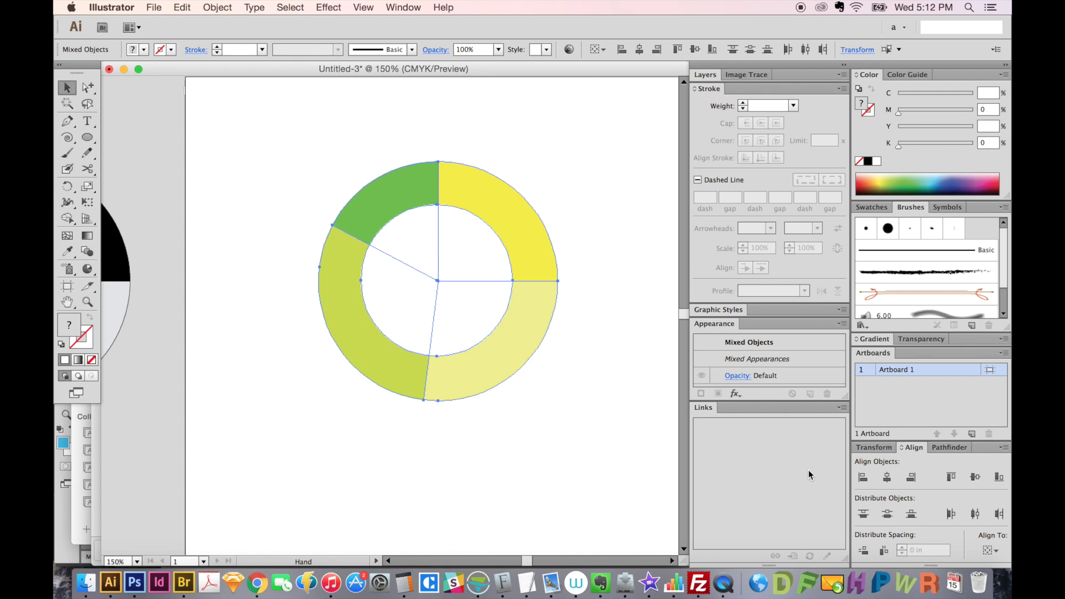
pyautogui.click(886, 478)
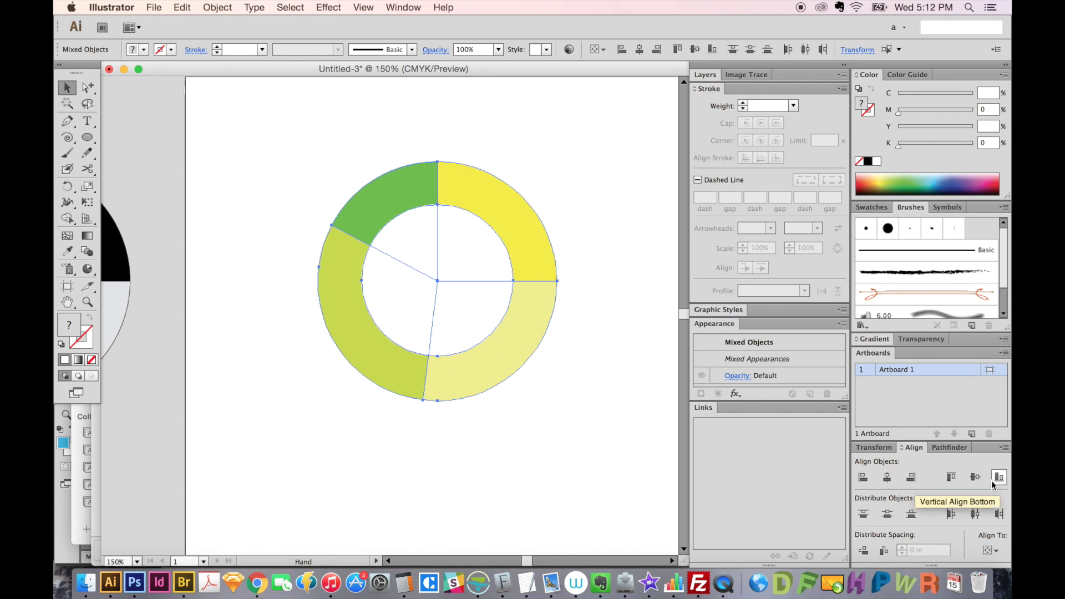
pyautogui.click(975, 479)
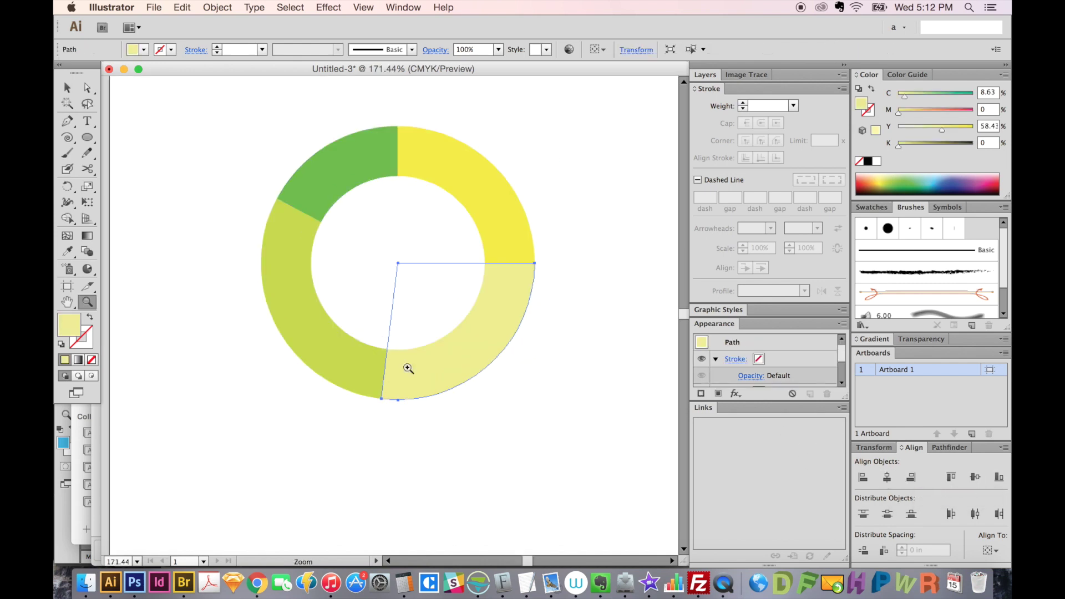
pyautogui.press('super+minus')
pyautogui.press('super+minus')
pyautogui.press('super+minus')
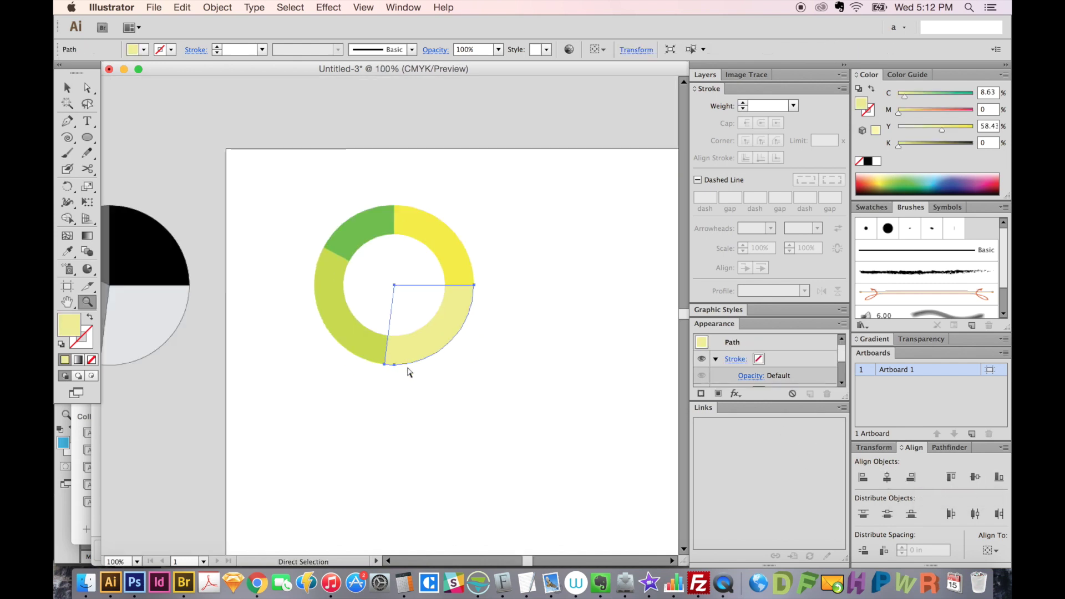
pyautogui.moveTo(371, 319); pyautogui.dragTo(344, 323)
pyautogui.press('v')
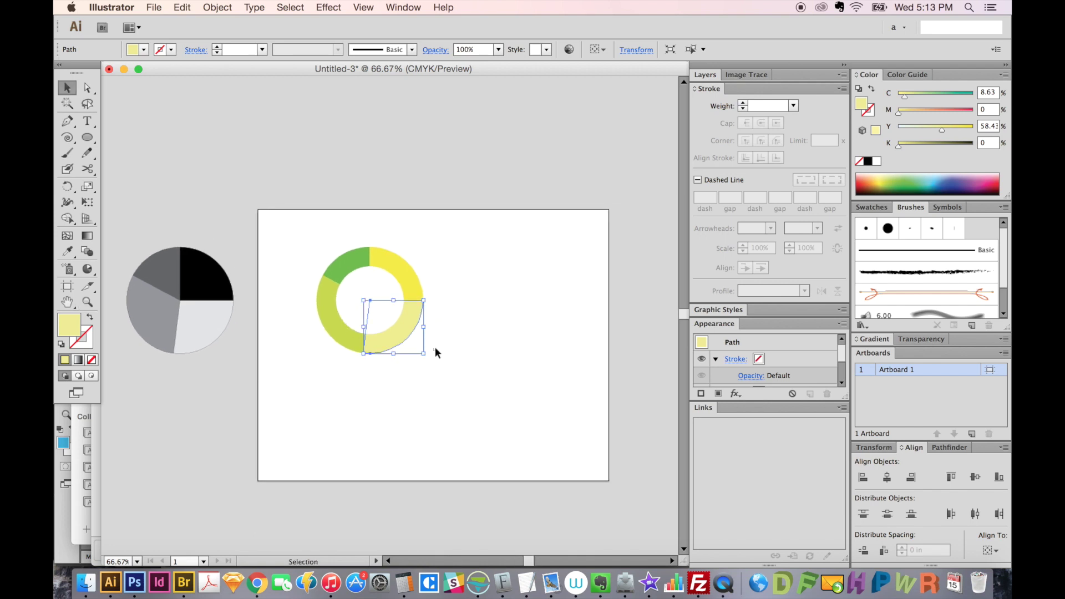
pyautogui.click(436, 353)
pyautogui.moveTo(440, 382); pyautogui.dragTo(414, 395)
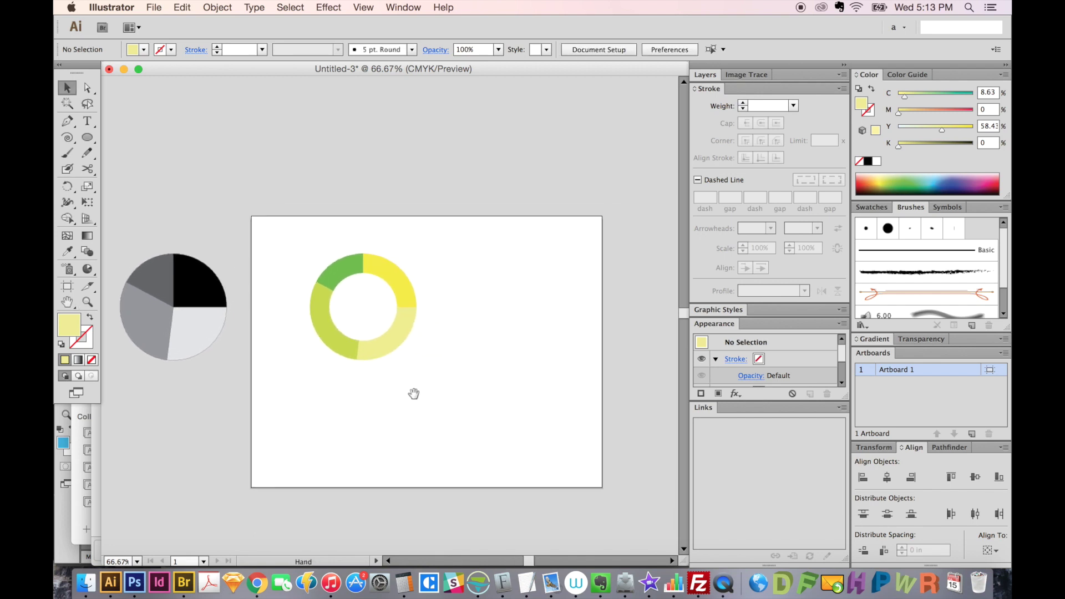
pyautogui.press('p')
pyautogui.click(396, 278)
pyautogui.keyDown('shift'); pyautogui.click(413, 260); pyautogui.keyUp('shift')
pyautogui.press('Delete')
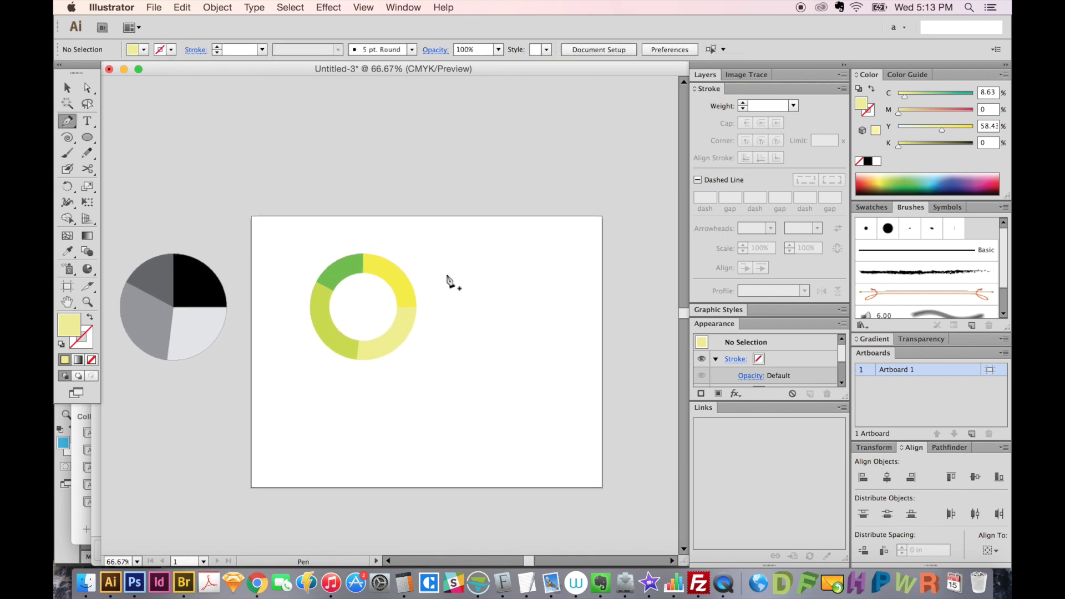
# Draw a 1 pt black leader line without fill from the bright yellow slice diagonally outward, continuing horizontally away from the ring.
pyautogui.press('d')
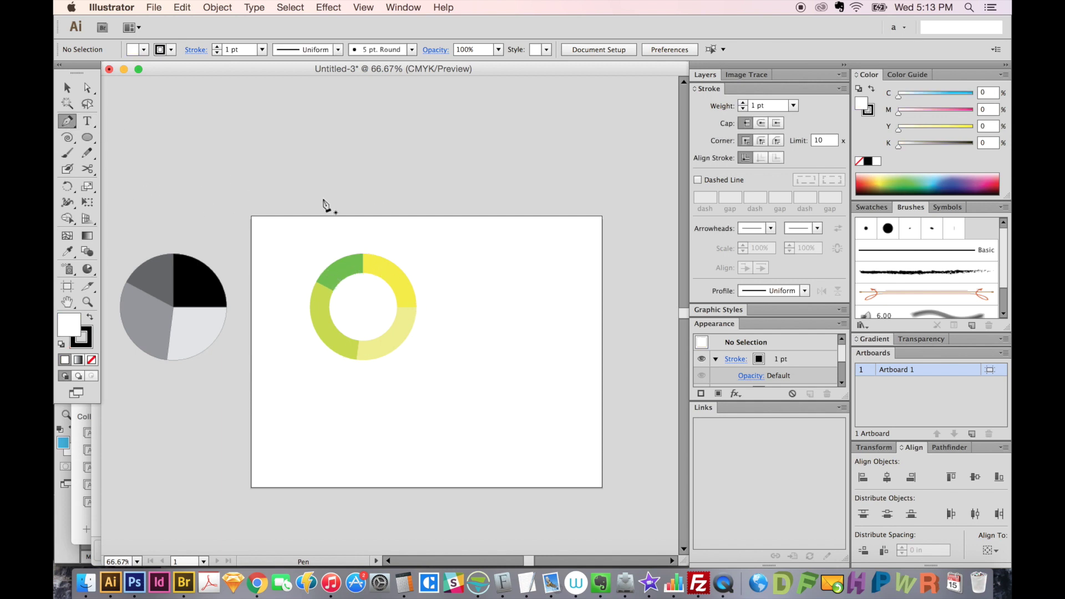
pyautogui.click(395, 278)
pyautogui.click(415, 259)
pyautogui.click(489, 259)
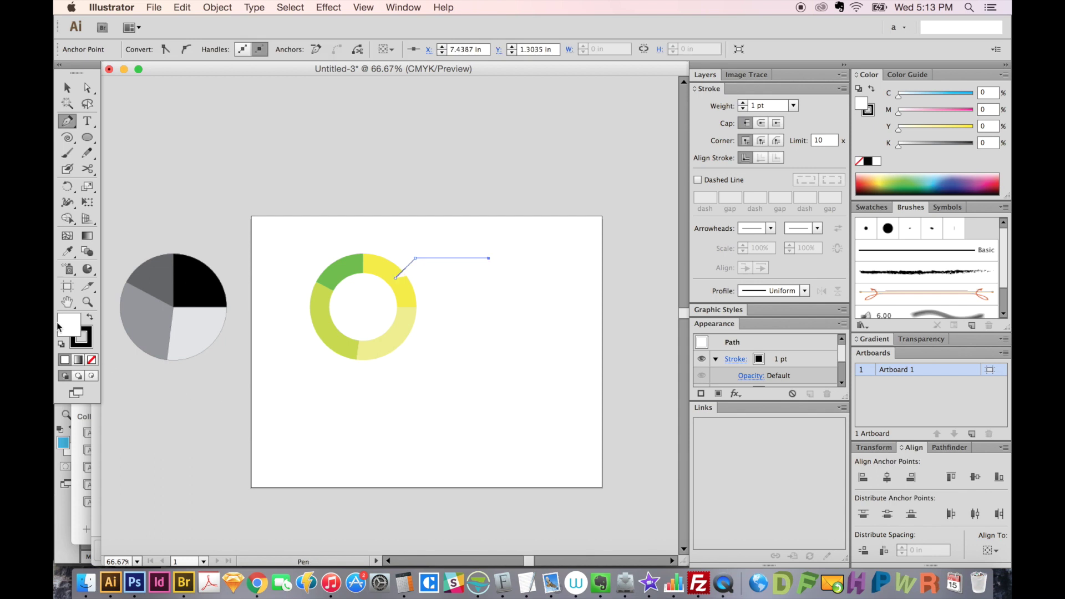
pyautogui.press('/')
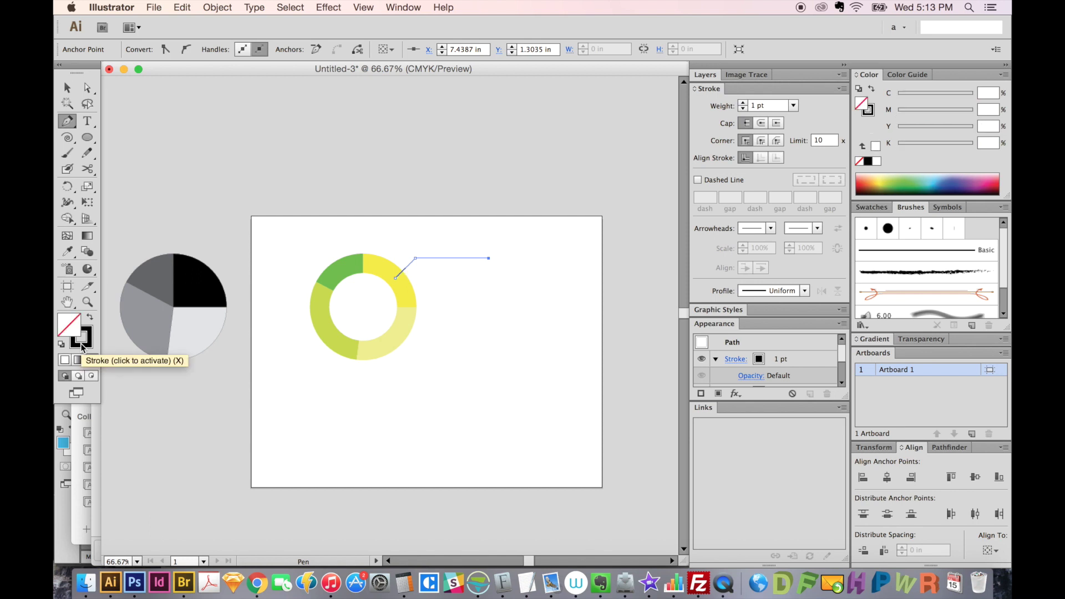
pyautogui.keyDown('super'); pyautogui.click(477, 298); pyautogui.keyUp('super')
# Add the text label 27% just above the leader line's horizontal part and enlarge it to 40.69 pt.
pyautogui.press('z')
pyautogui.moveTo(557, 182); pyautogui.dragTo(254, 426)
pyautogui.press('space')
pyautogui.moveTo(358, 389); pyautogui.dragTo(348, 421)
pyautogui.press('t')
pyautogui.click(443, 240)
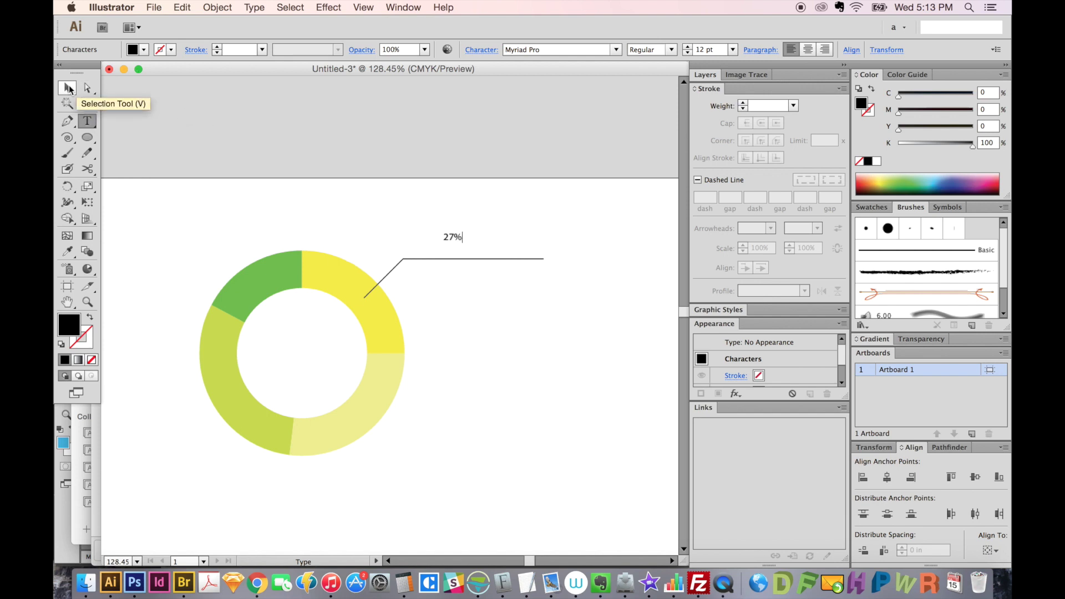
pyautogui.click(67, 87)
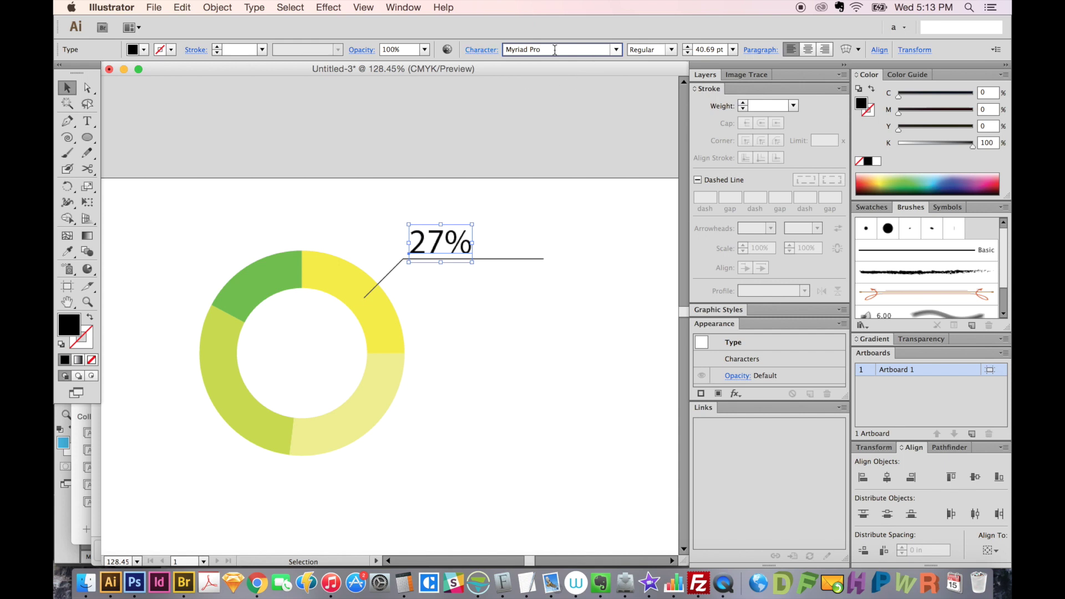
# Set the 27% label's font to Montserrat Bold.
pyautogui.moveTo(555, 50); pyautogui.dragTo(460, 47)
pyautogui.write('Montserrat Light')
pyautogui.click(616, 49)
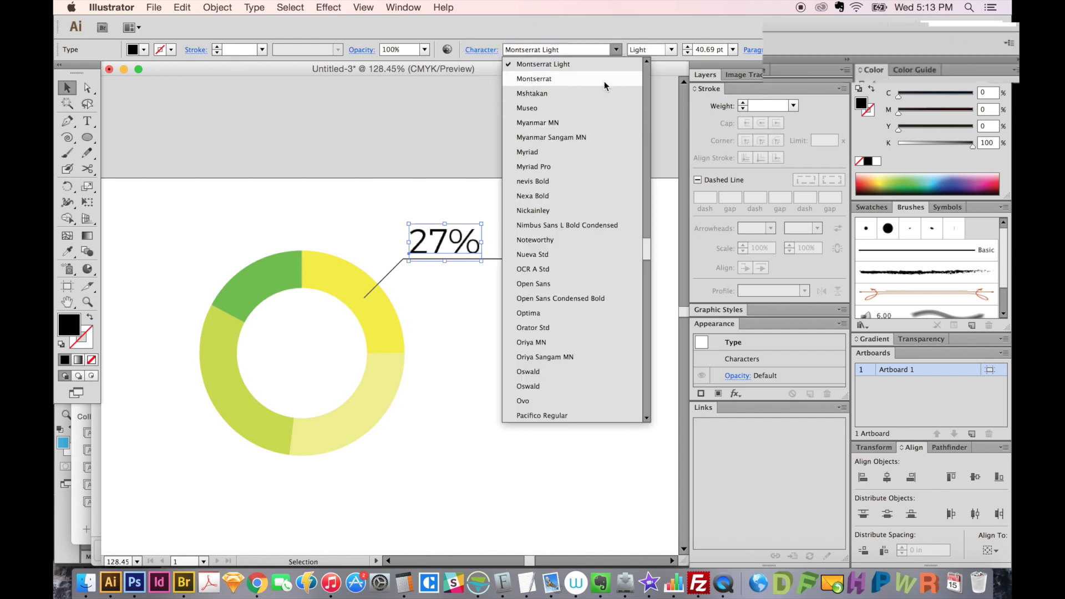
pyautogui.click(604, 79)
pyautogui.click(671, 50)
pyautogui.click(648, 78)
# Reduce only the percent sign of the 27% label to 26.69 pt.
pyautogui.press('t')
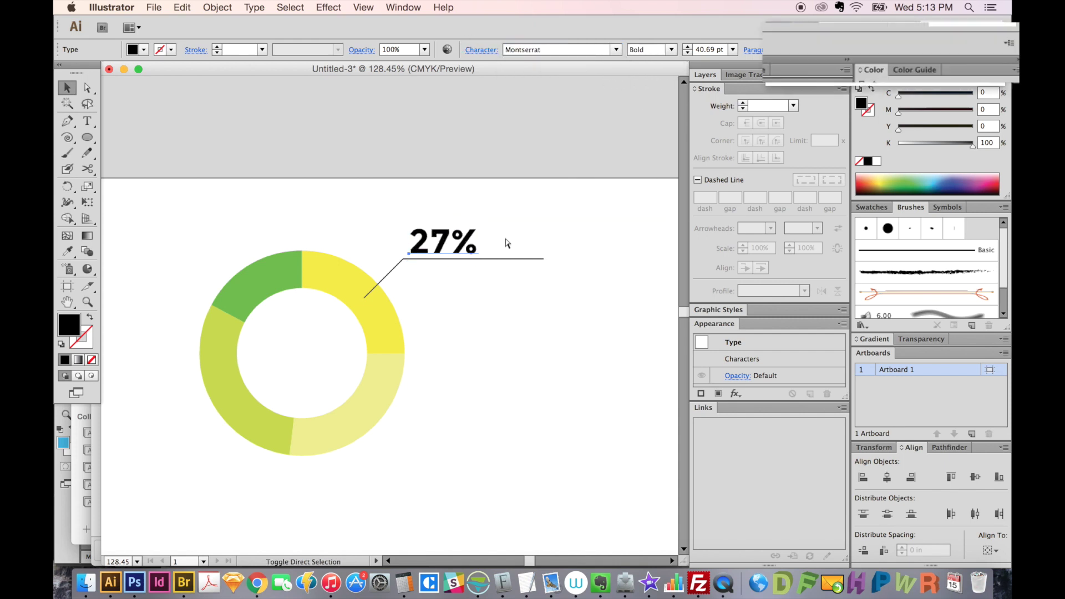
pyautogui.moveTo(450, 243); pyautogui.dragTo(495, 221)
pyautogui.press('super+shift+comma')
pyautogui.press('super+shift+comma')
pyautogui.press('super+shift+comma')
pyautogui.press('super+shift+comma')
pyautogui.press('super+shift+comma')
pyautogui.press('super+shift+comma')
pyautogui.press('super+shift+comma')
pyautogui.press('super+shift+comma')
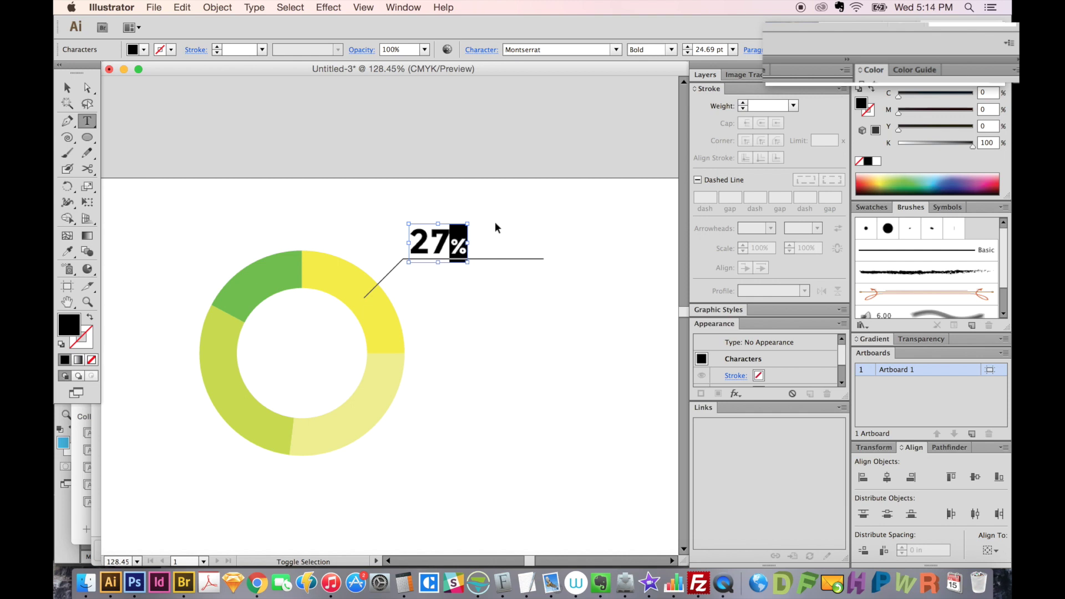
pyautogui.press('super+shift+period')
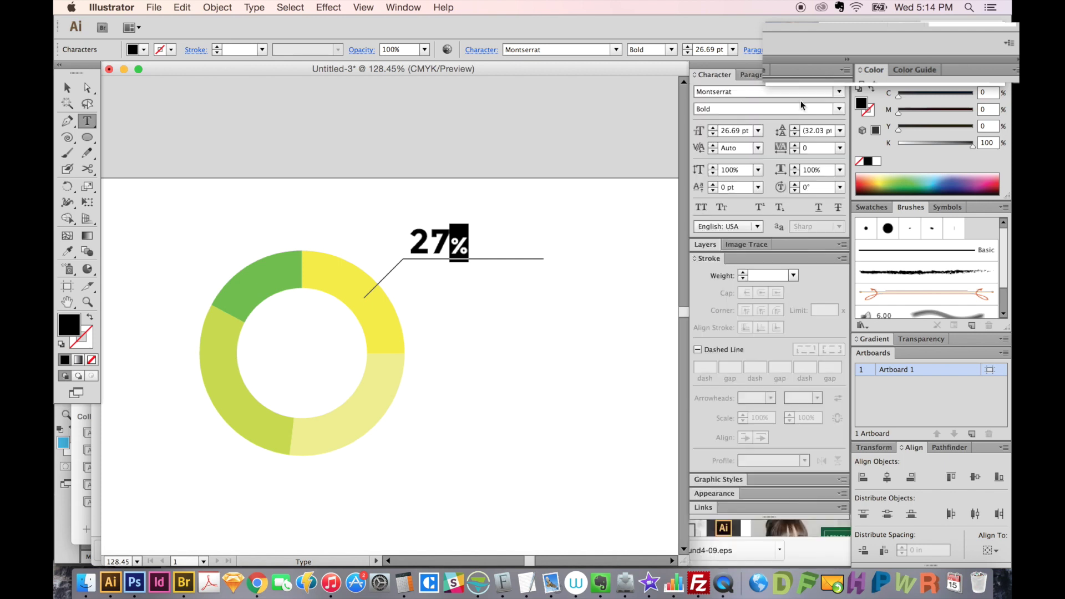
# Raise the percent sign like a superscript with a 12 pt baseline shift and deselect the label.
pyautogui.press('super+t')
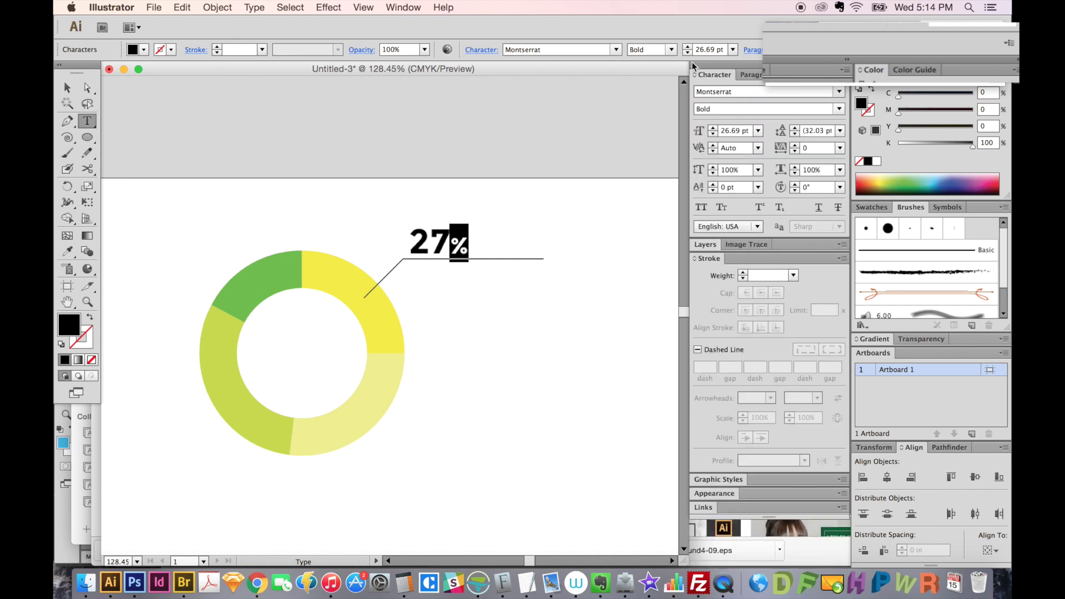
pyautogui.click(724, 190)
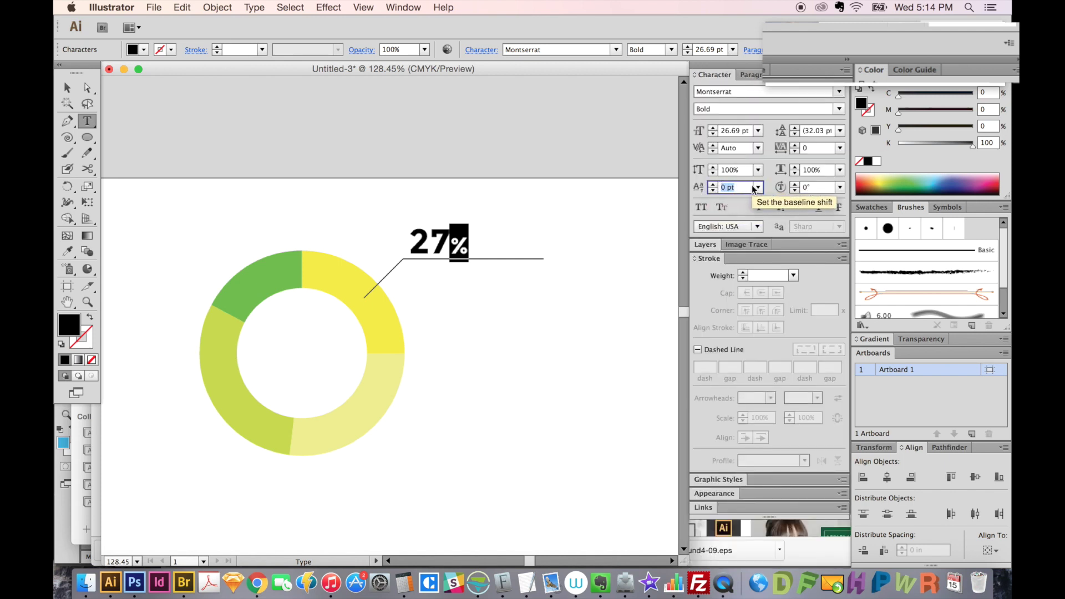
pyautogui.press('Up')
pyautogui.press('Up')
pyautogui.press('Up')
pyautogui.press('Up')
pyautogui.press('Up')
pyautogui.press('Up')
pyautogui.press('Up')
pyautogui.press('Up')
pyautogui.press('Up')
pyautogui.press('Up')
pyautogui.press('Up')
pyautogui.press('Up')
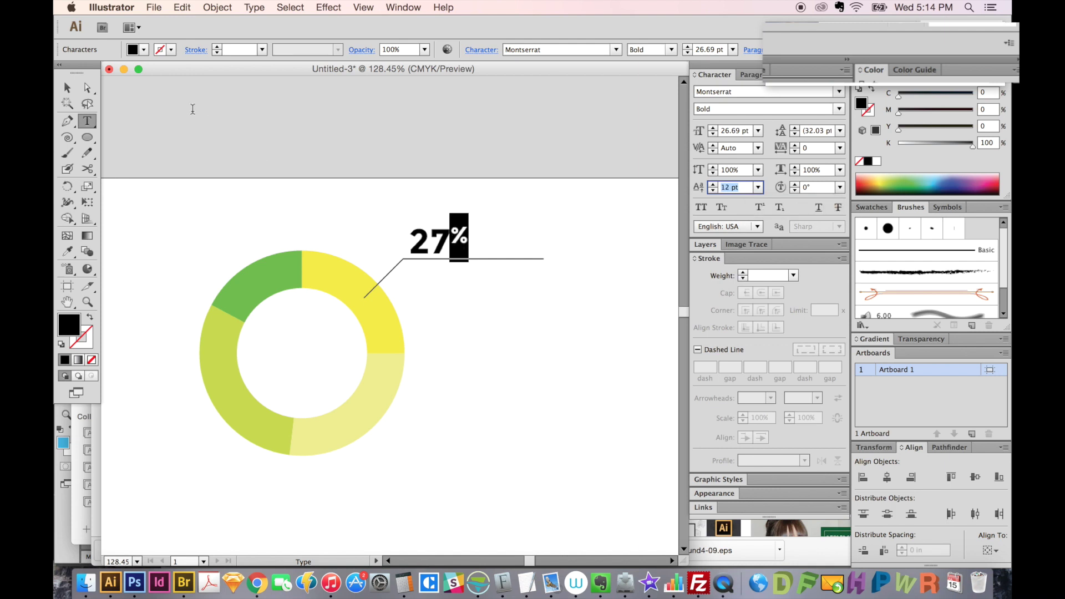
pyautogui.click(74, 90)
pyautogui.click(254, 130)
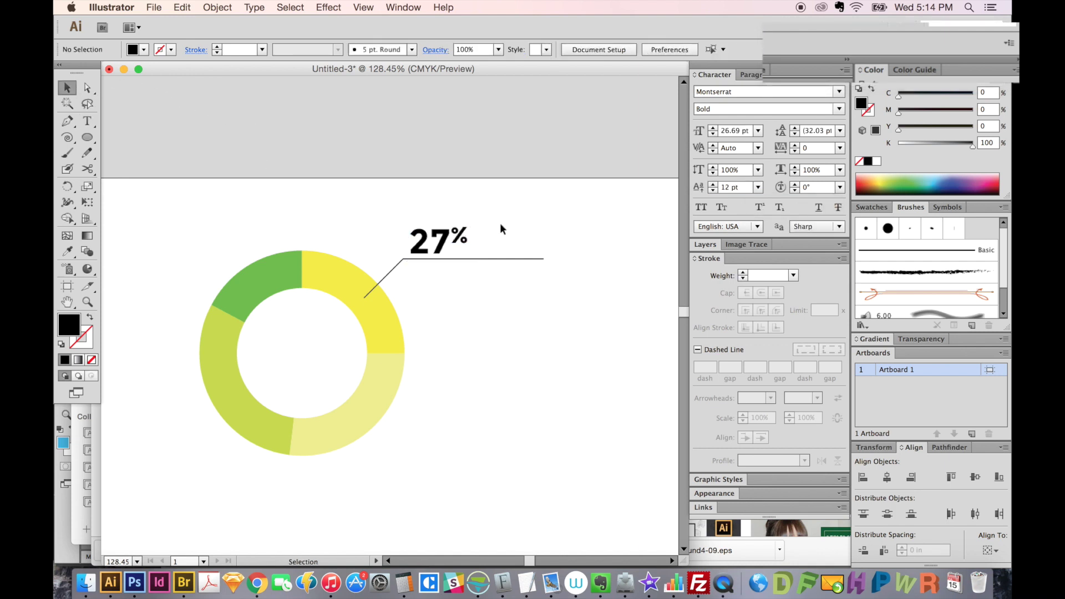
# Shorten the leader line's horizontal part so that it ends flush with the percent sign.
pyautogui.press('a')
pyautogui.press('super+minus')
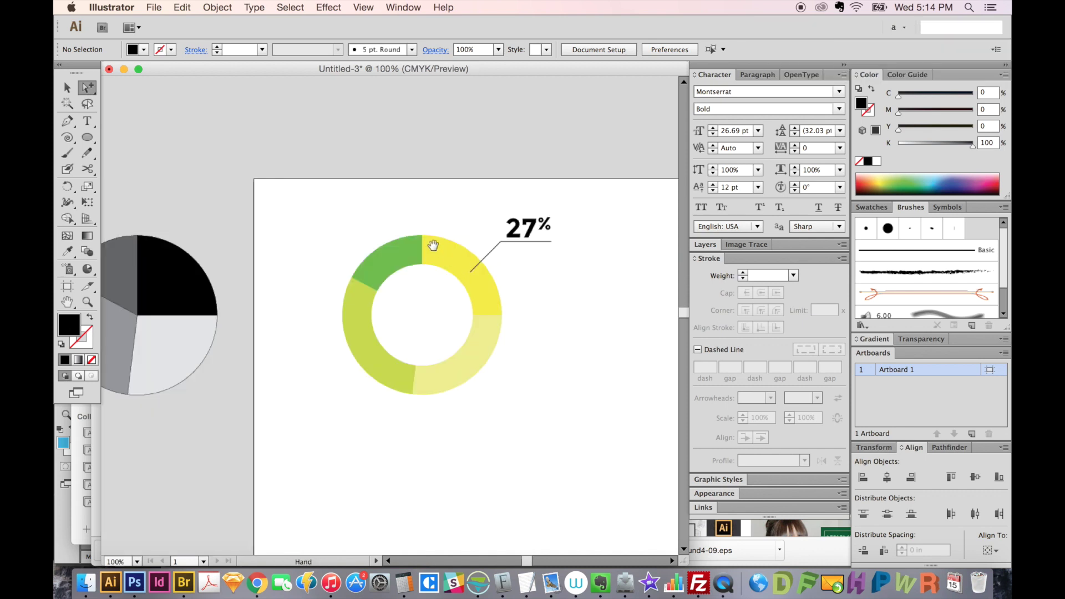
pyautogui.moveTo(436, 301); pyautogui.dragTo(418, 273)
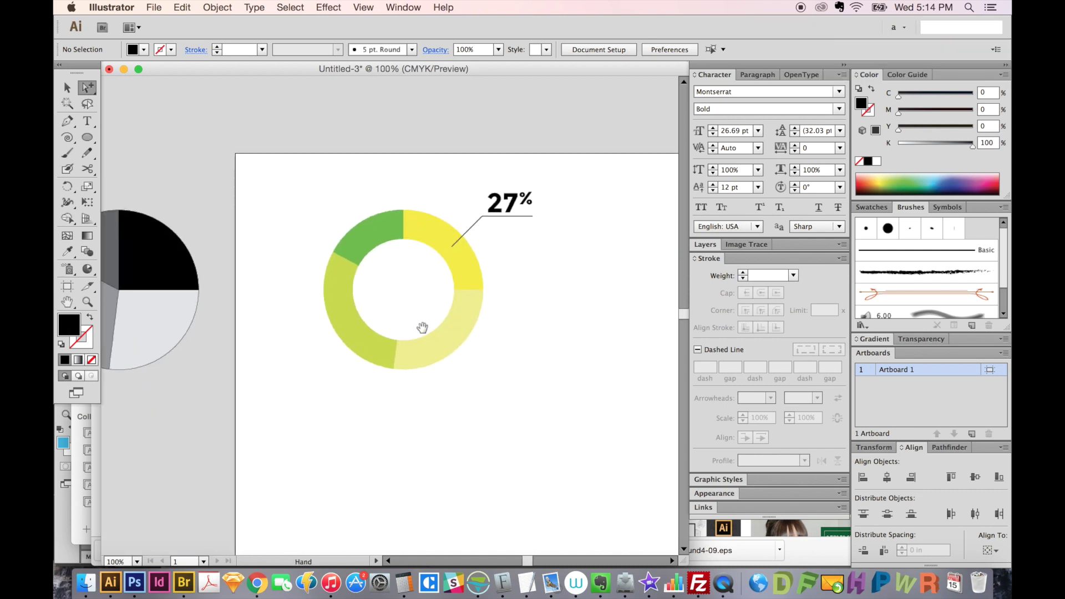
# Examine the slice values in the data table of the original grey pie graph beside the artboard, and close the table.
pyautogui.moveTo(421, 325); pyautogui.dragTo(571, 297)
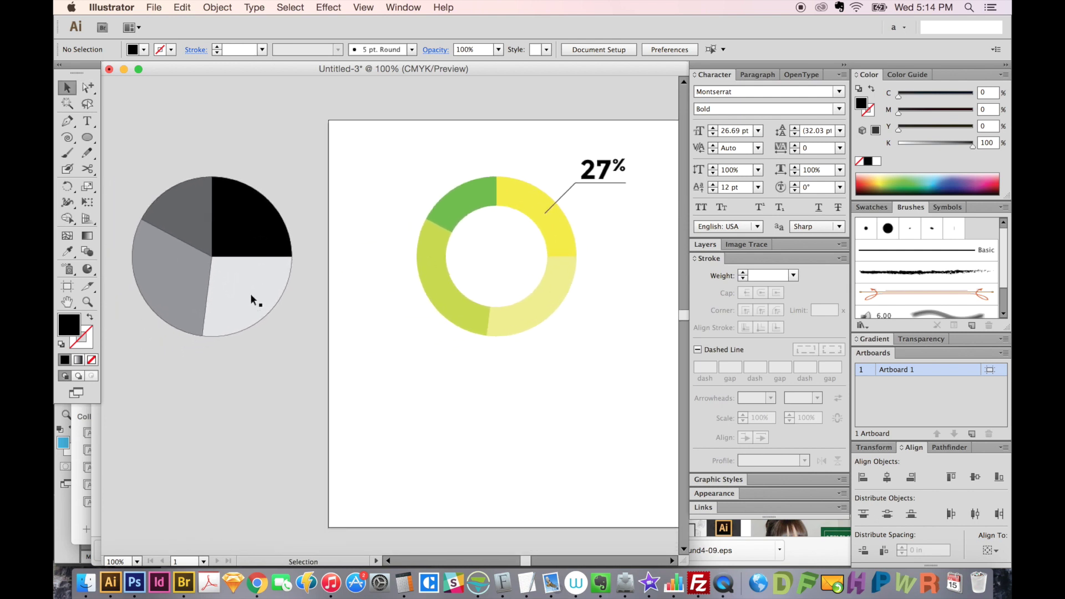
pyautogui.click(251, 295)
pyautogui.click(714, 494)
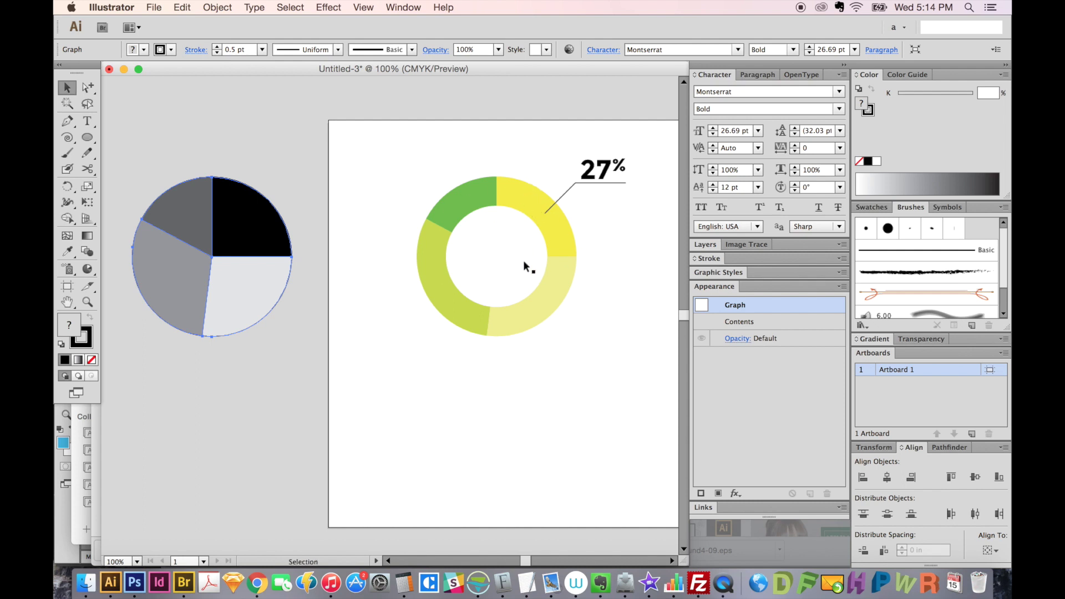
pyautogui.click(217, 7)
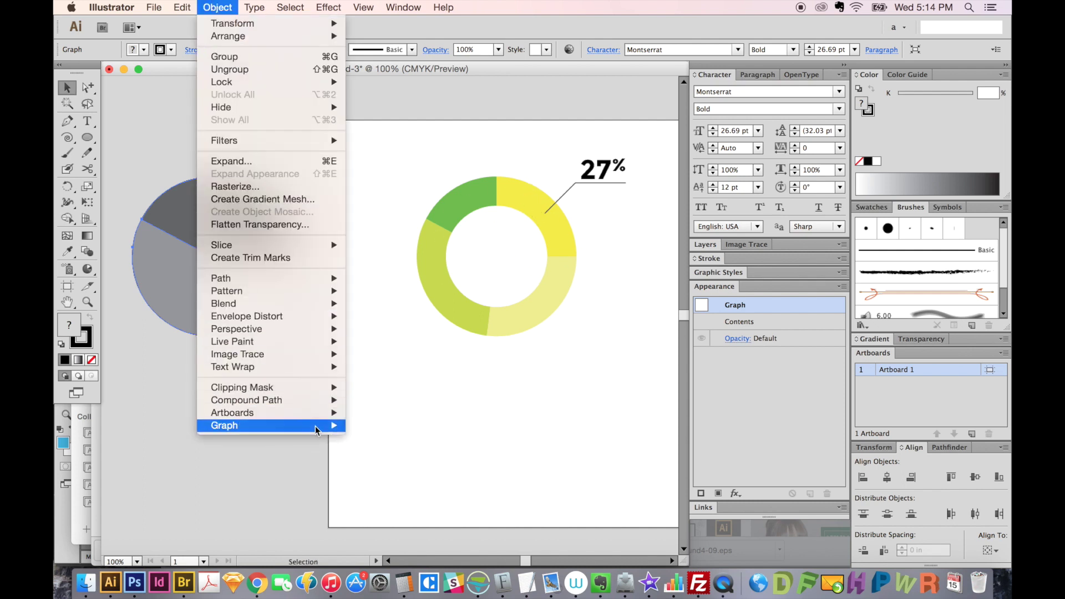
pyautogui.moveTo(318, 426)
pyautogui.click(377, 437)
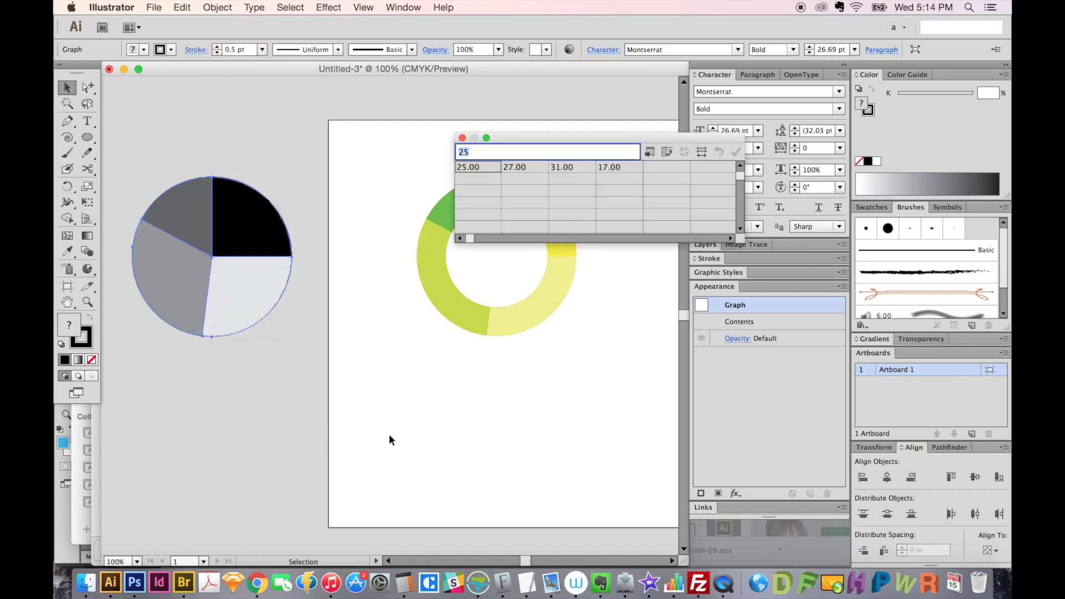
pyautogui.click(517, 166)
pyautogui.click(561, 168)
pyautogui.click(462, 138)
pyautogui.click(522, 198)
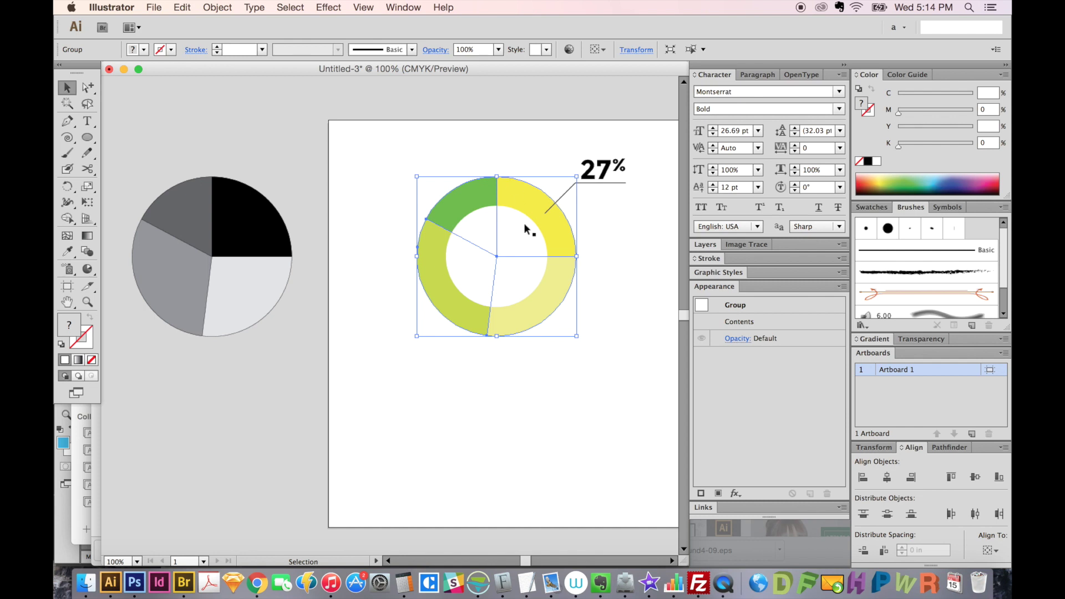
pyautogui.press('space')
pyautogui.moveTo(459, 308); pyautogui.dragTo(411, 351)
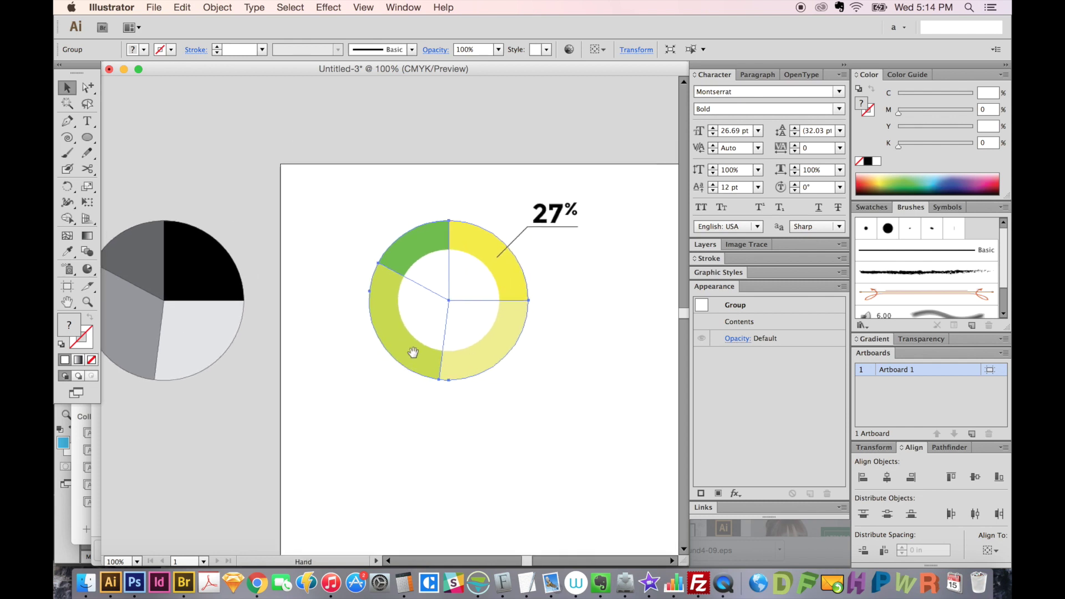
pyautogui.moveTo(361, 319); pyautogui.dragTo(407, 294)
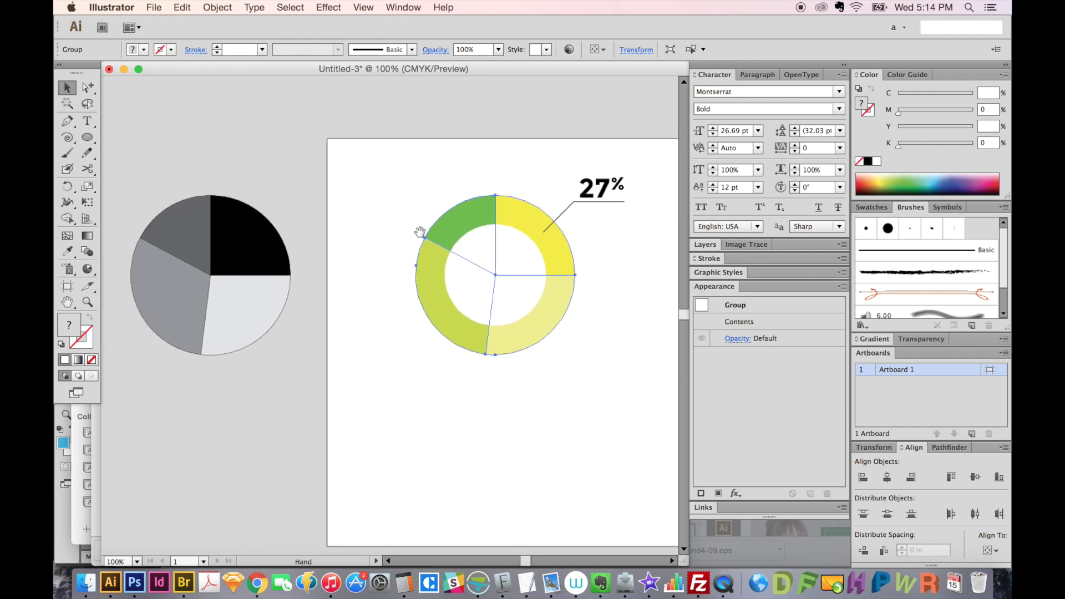
pyautogui.press('space')
pyautogui.moveTo(484, 275); pyautogui.dragTo(470, 276)
pyautogui.click(532, 103)
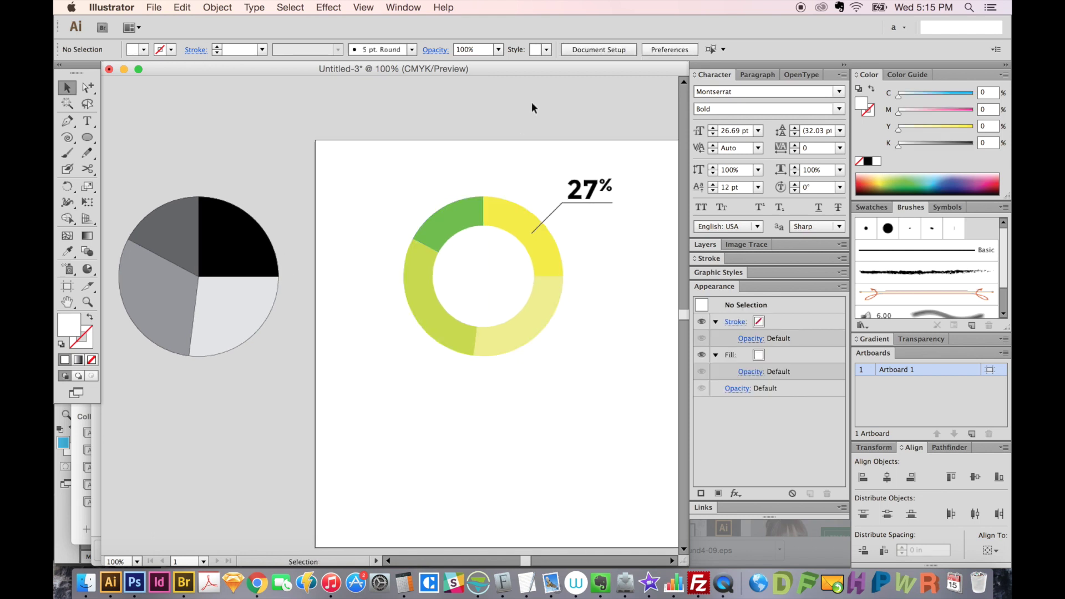
pyautogui.hscroll(3, 639, 165)
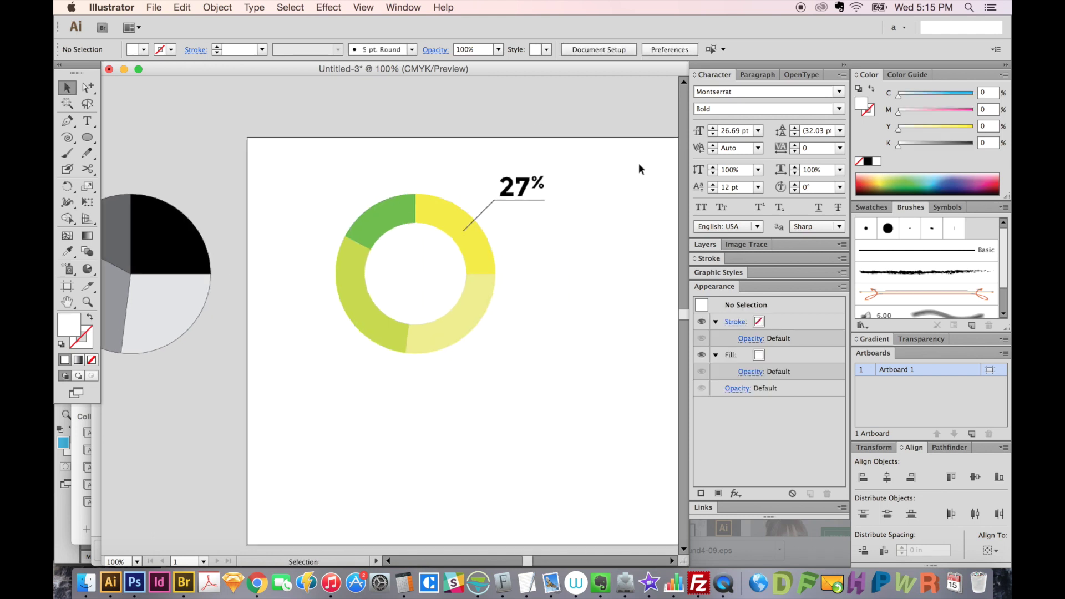